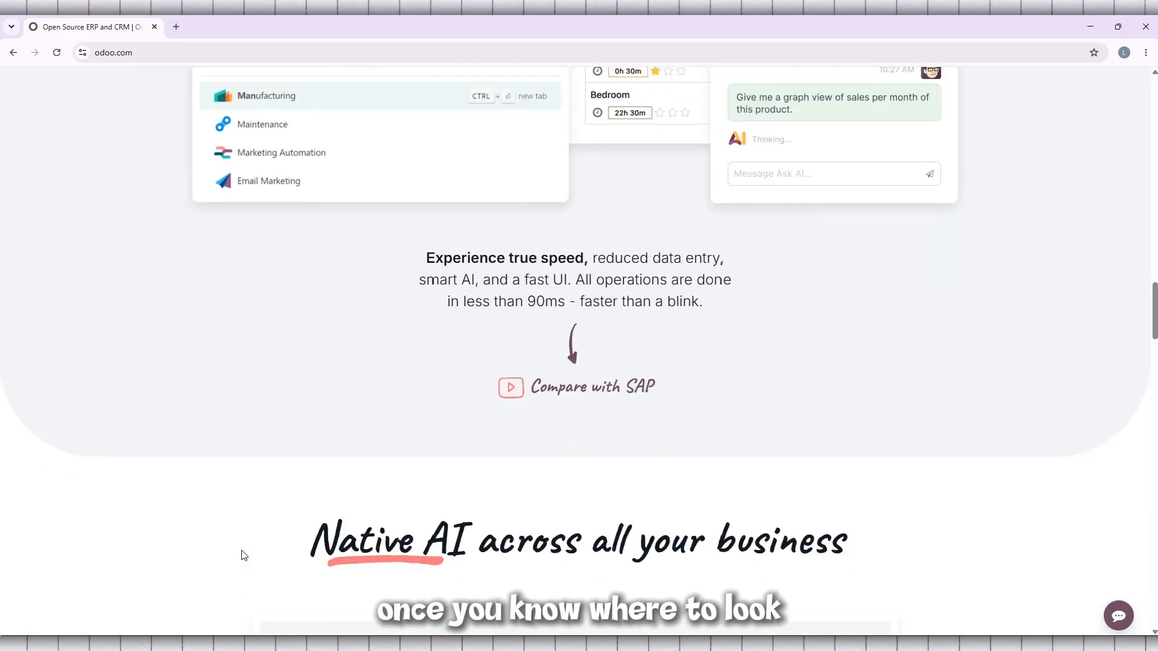
scroll(242, 554, "up", 8)
scroll(242, 551, "up", 10)
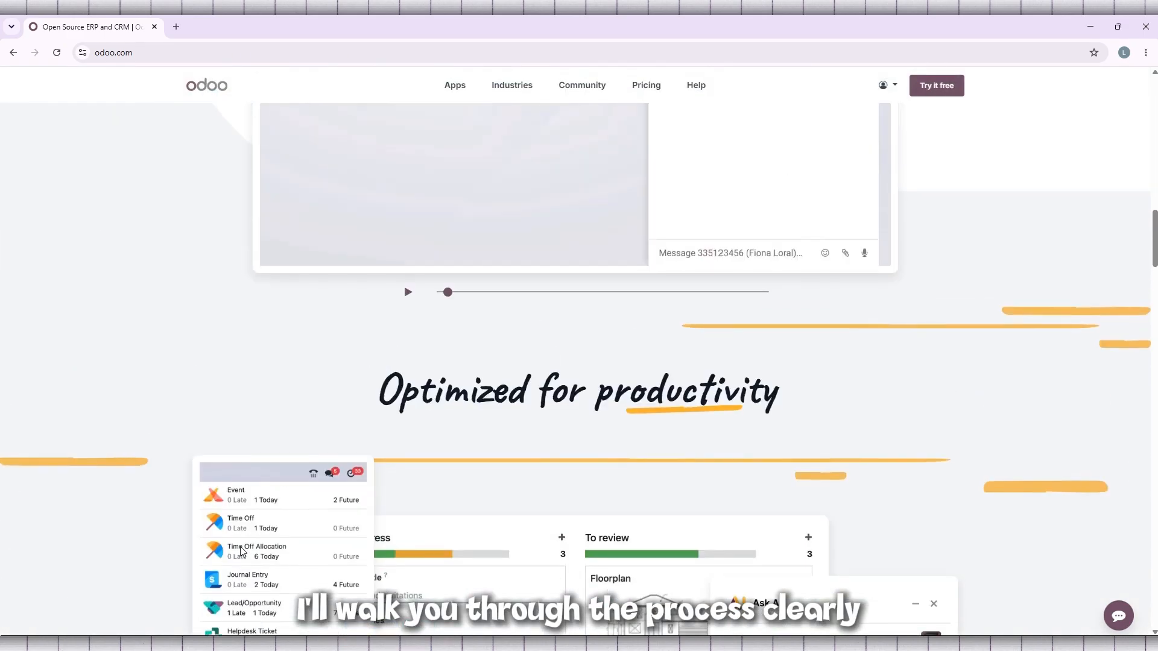
scroll(242, 552, "up", 10)
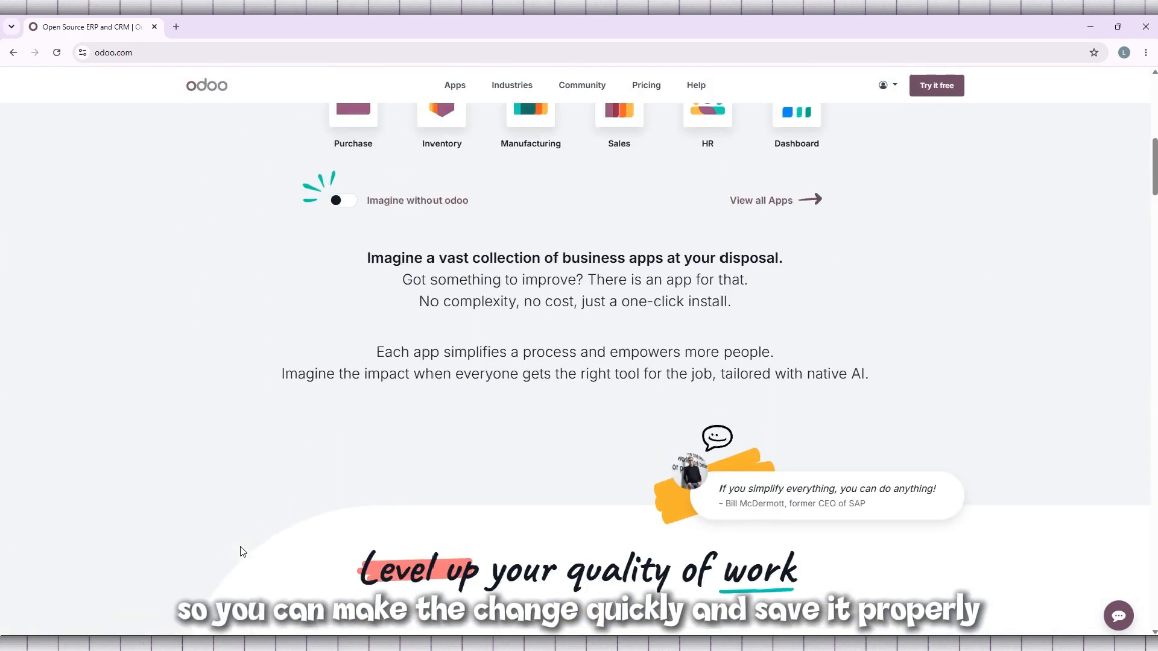
scroll(242, 551, "up", 2)
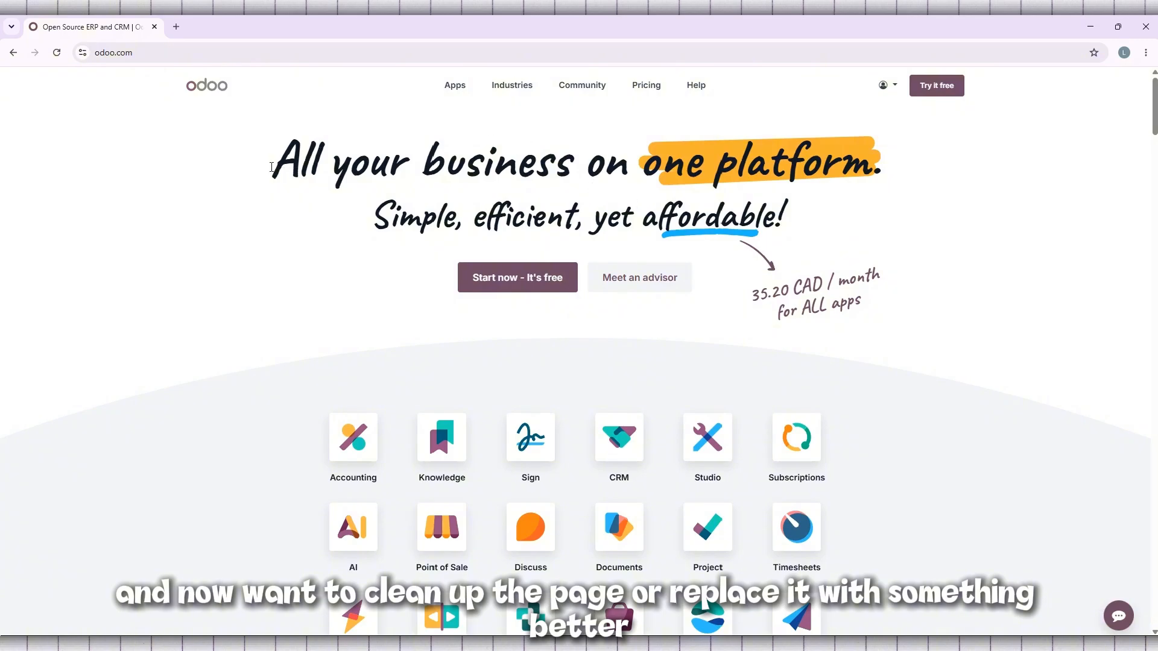
mouse_move(271, 167)
left_mouse_down()
mouse_move(822, 228)
mouse_move(804, 227)
left_mouse_up()
left_click(791, 229)
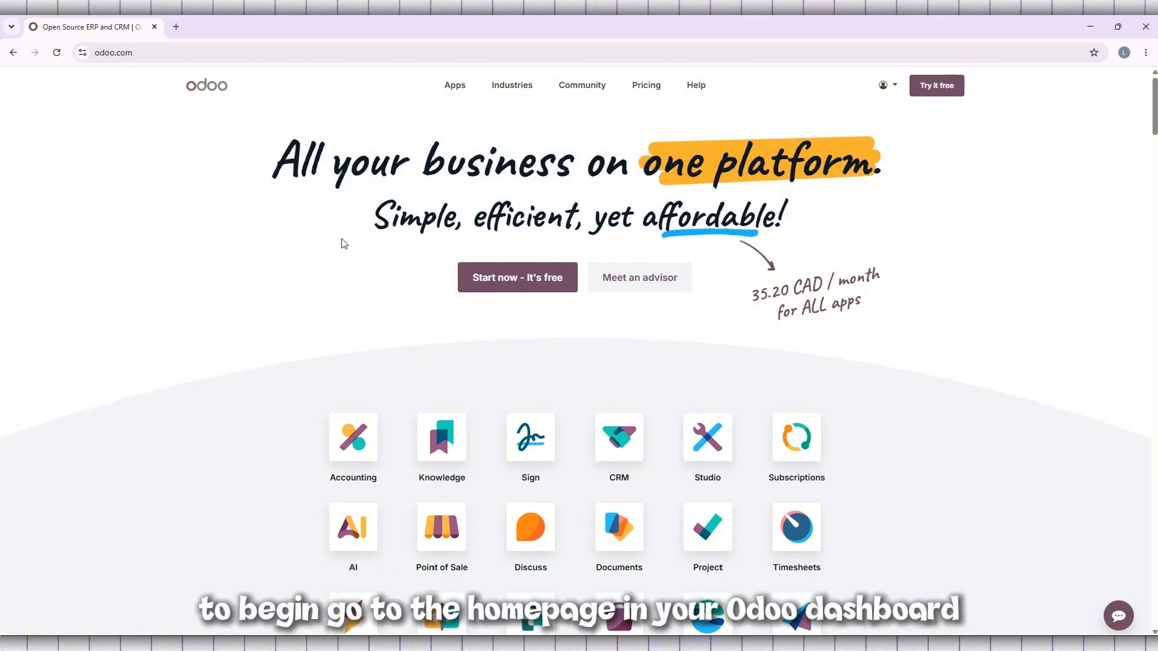
Step: Connect to the tutorly database from the account's database list and open its Website app
left_click(883, 85)
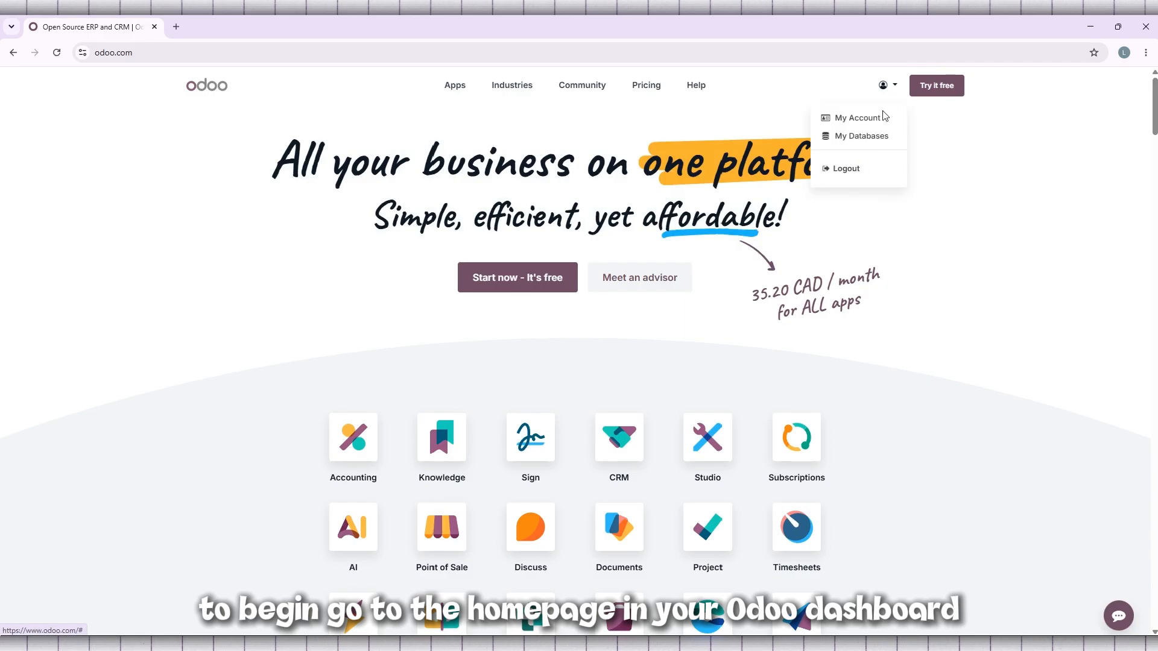
left_click(871, 140)
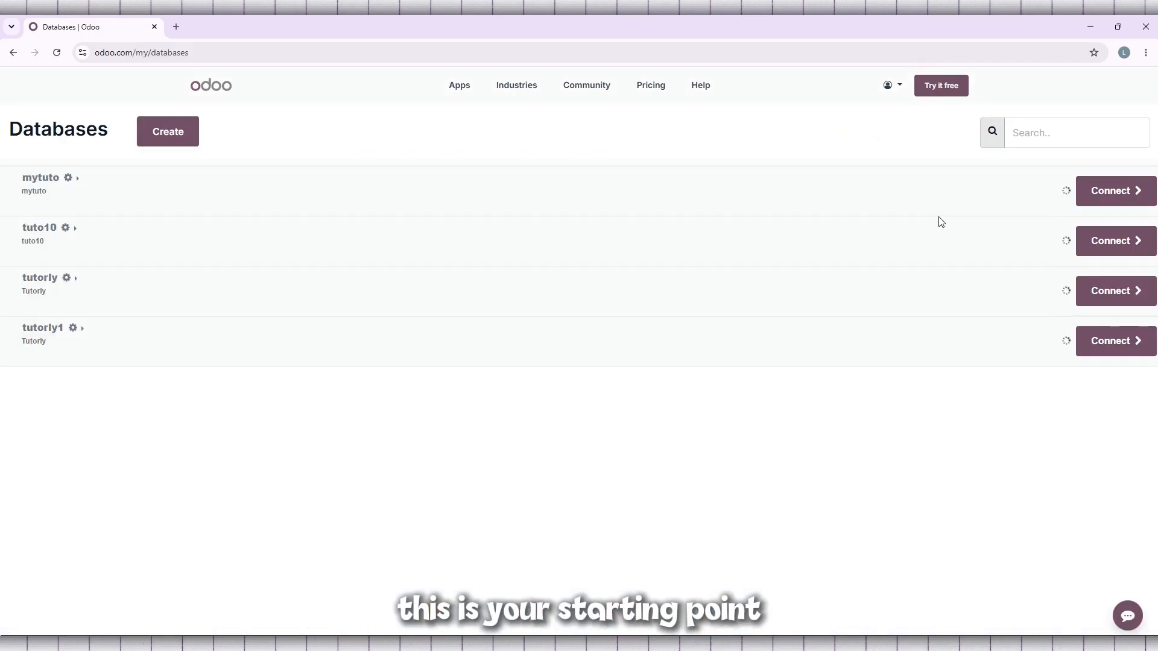
left_click(1112, 304)
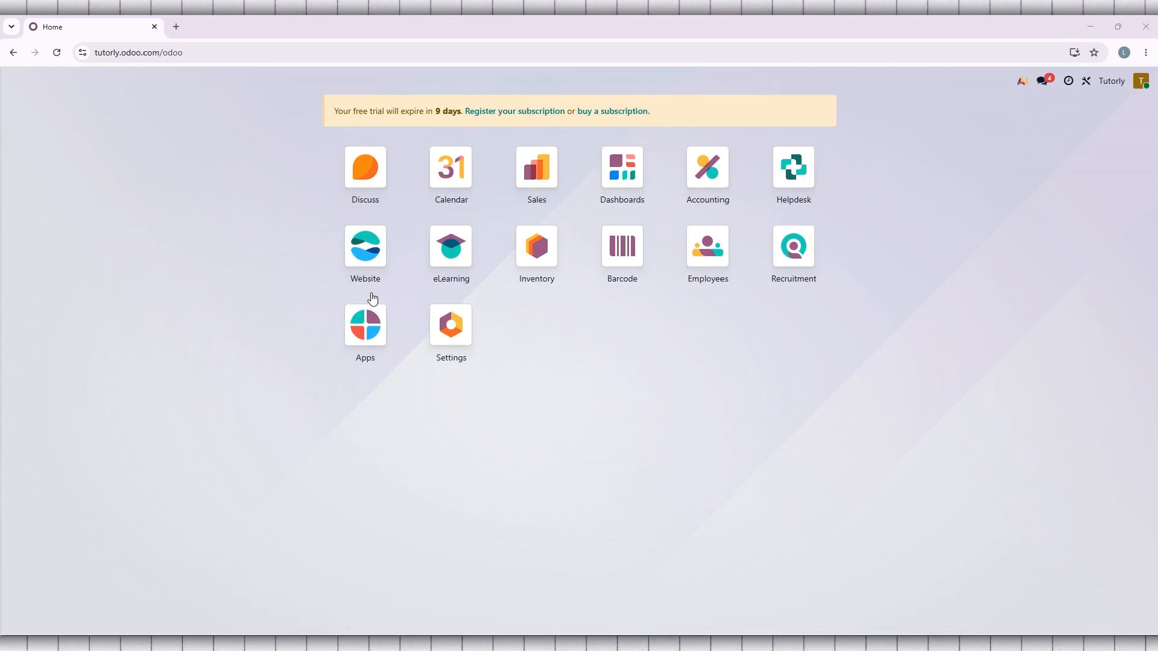
left_click(365, 247)
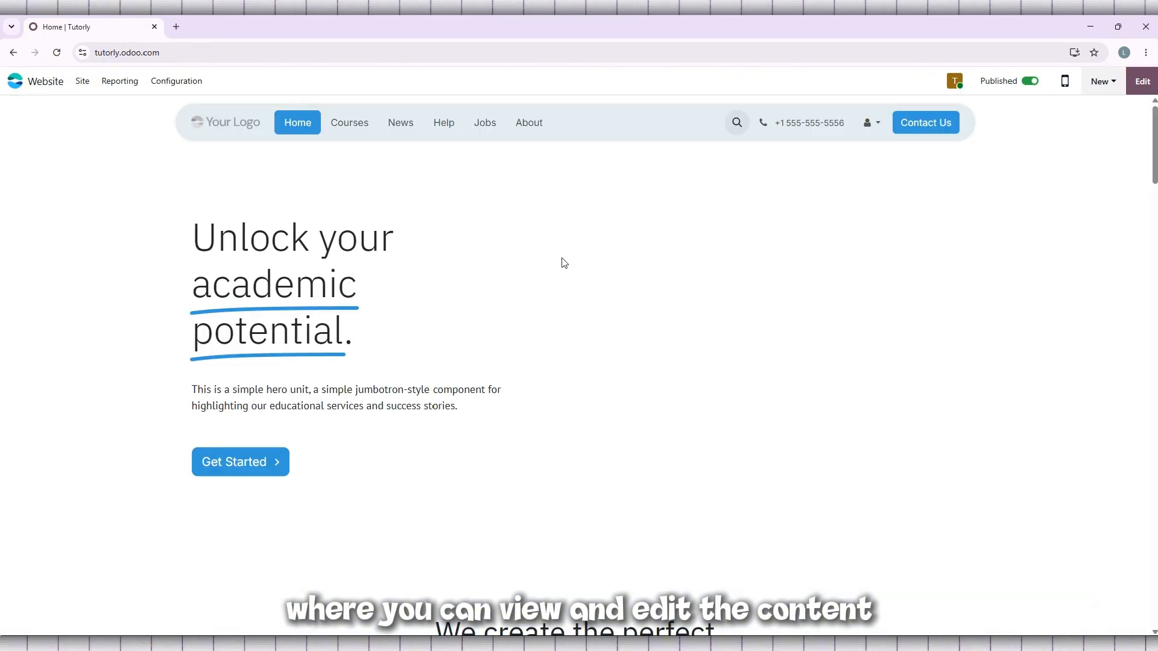
Step: Look through the homepage's sections, from the hero banner to the customized tutoring plan content
scroll(823, 269, "down", 15)
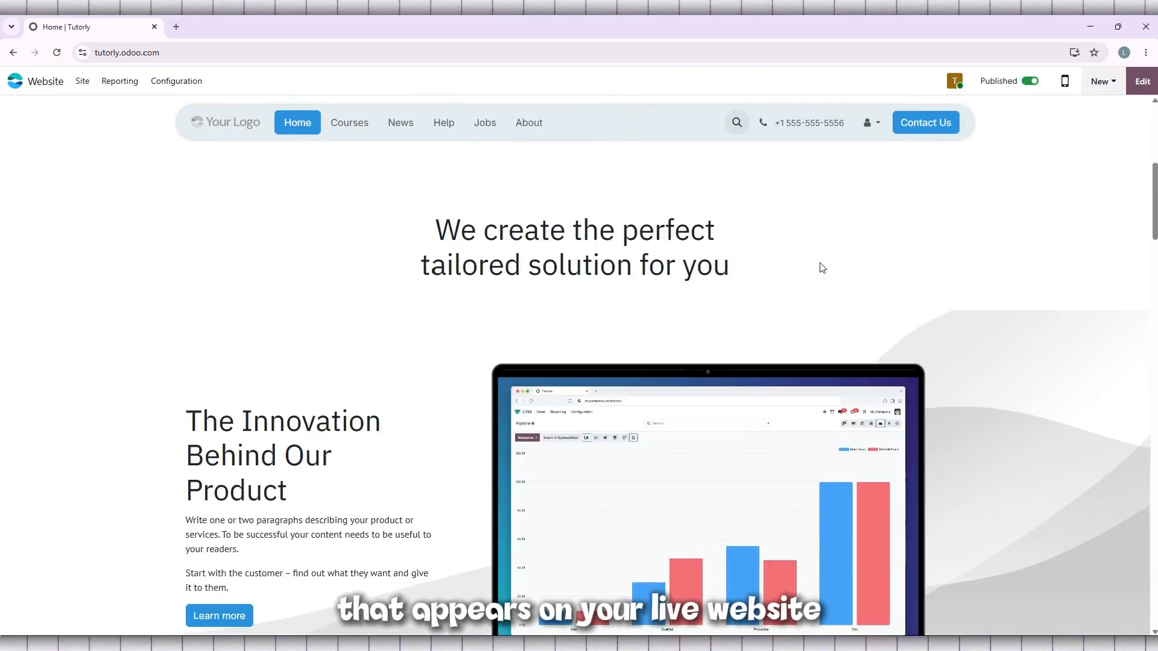
scroll(818, 263, "down", 4)
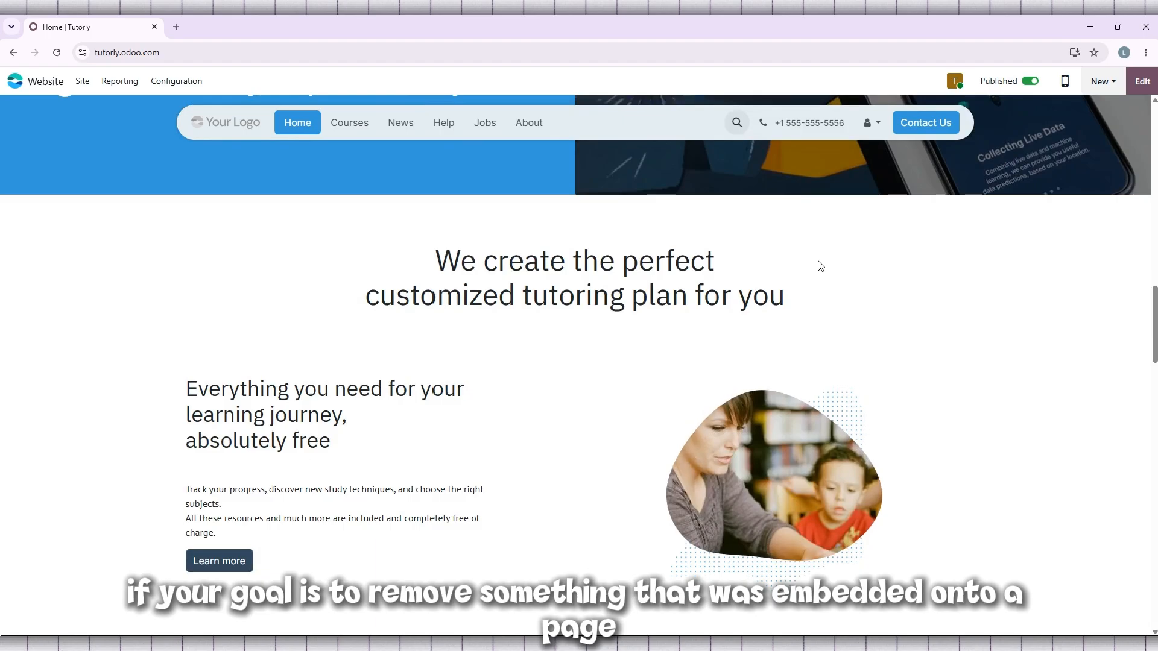
scroll(819, 263, "down", 5)
scroll(819, 263, "up", 6)
scroll(820, 266, "up", 15)
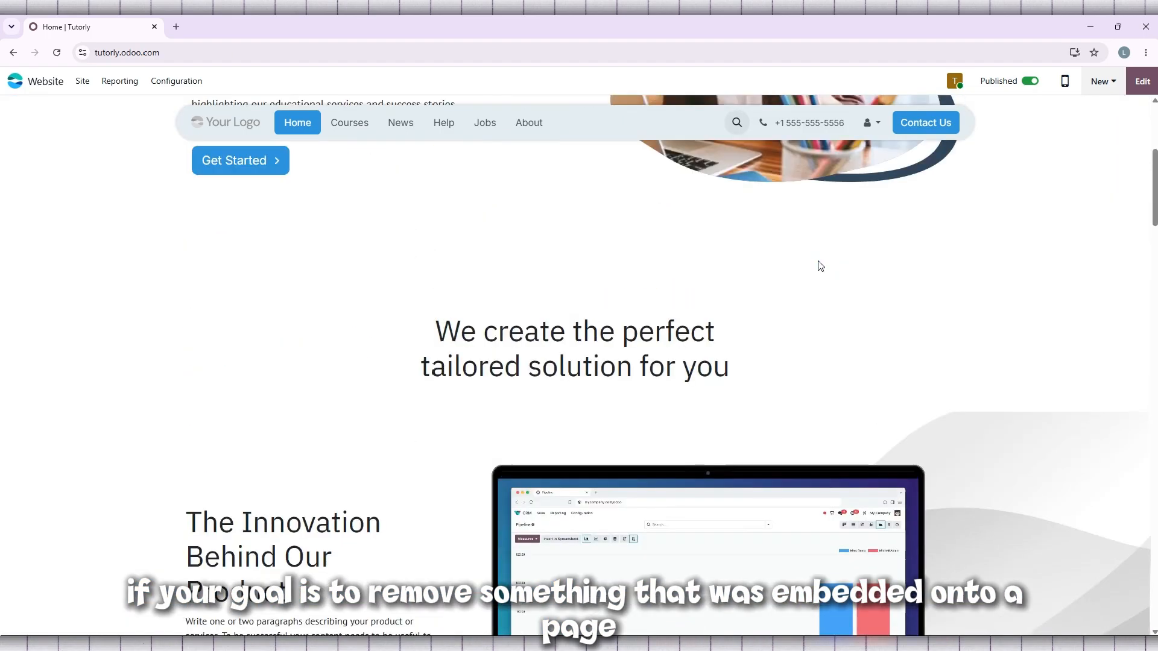
scroll(820, 265, "down", 2)
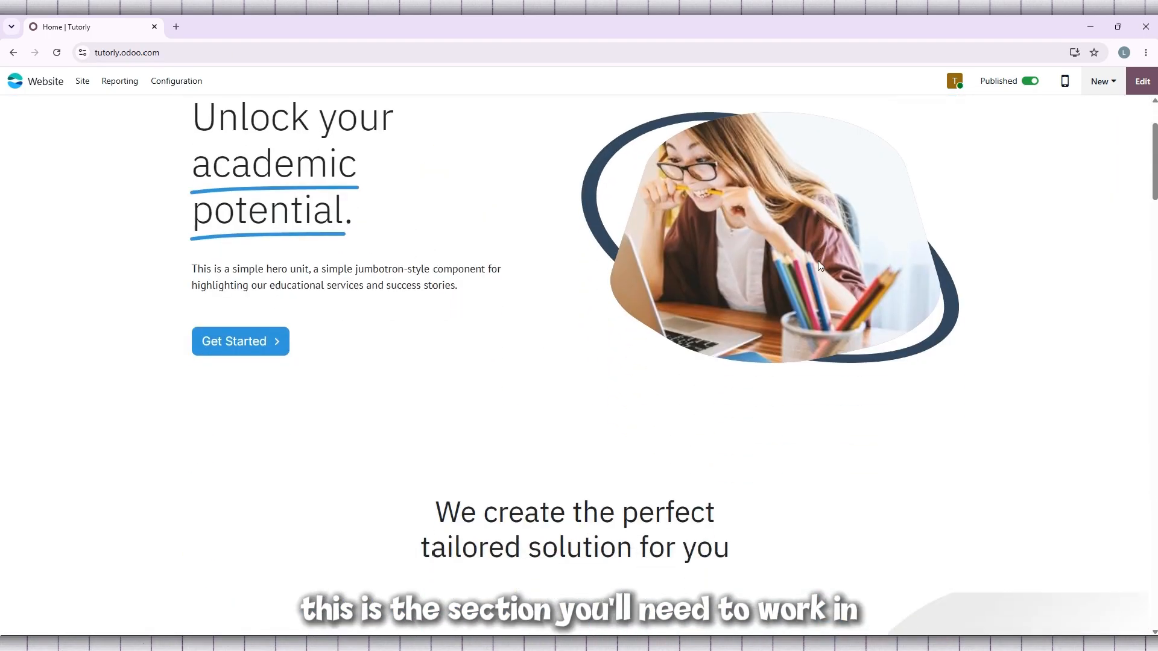
scroll(818, 262, "up", 2)
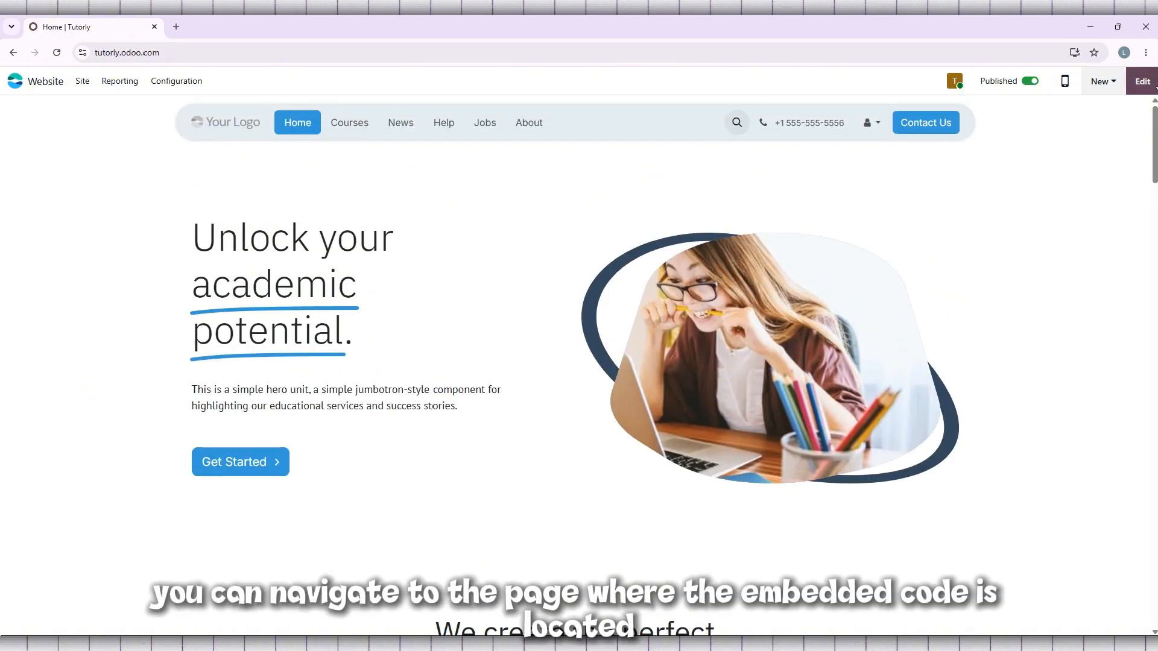
scroll(474, 202, "down", 2)
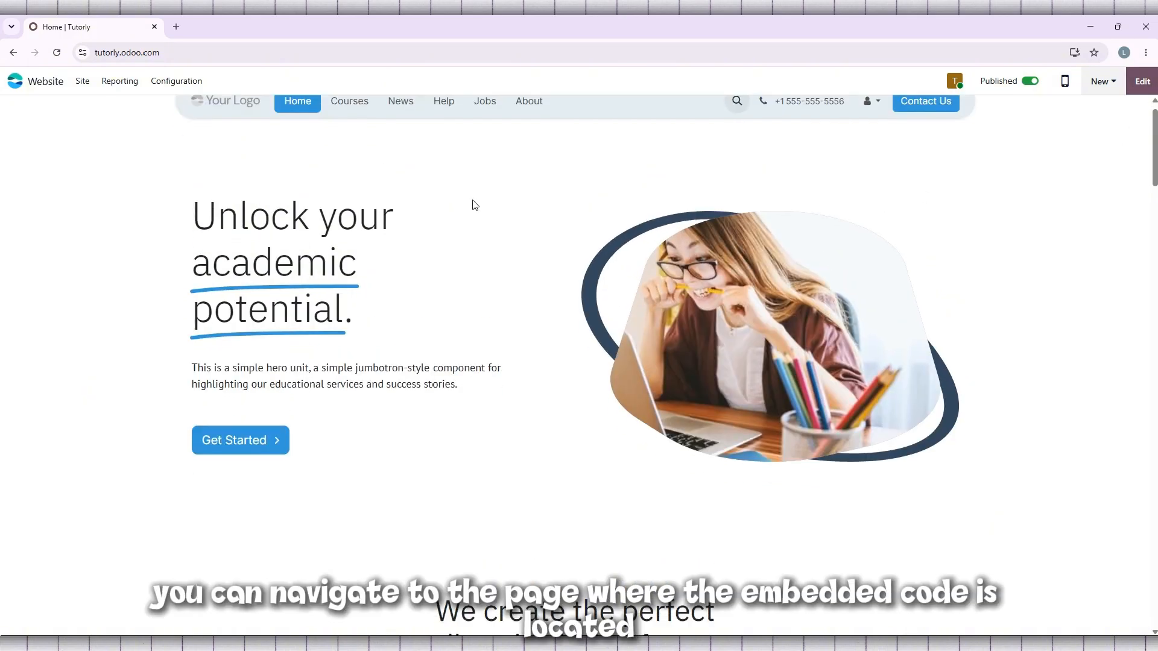
scroll(474, 203, "up", 2)
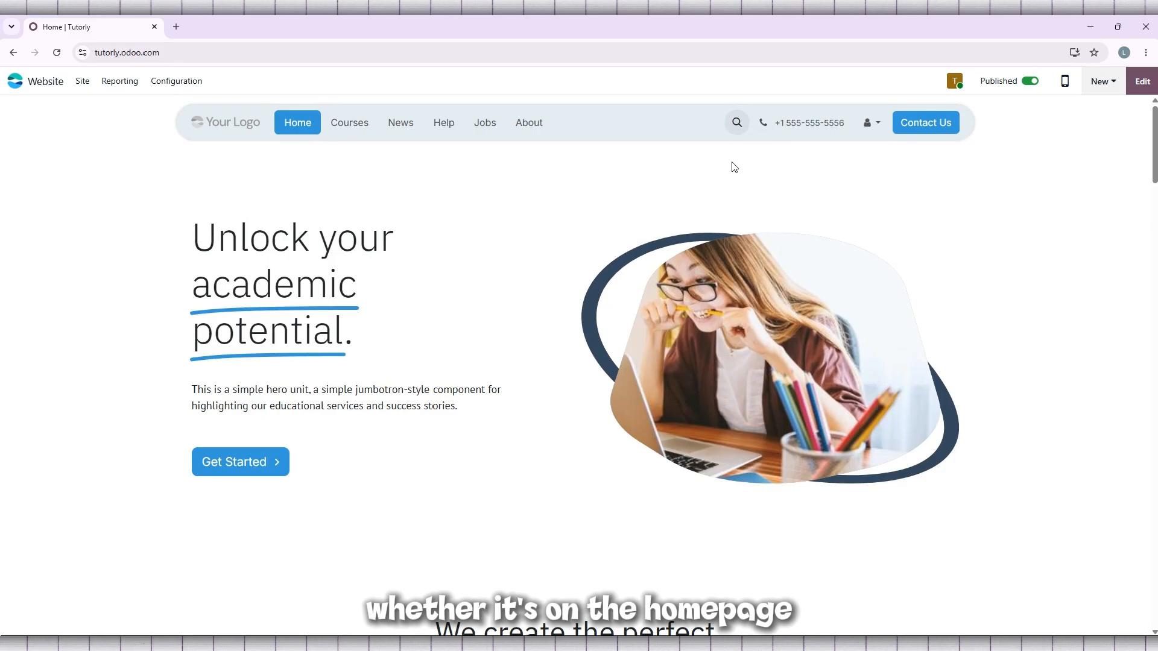
scroll(734, 167, "down", 4)
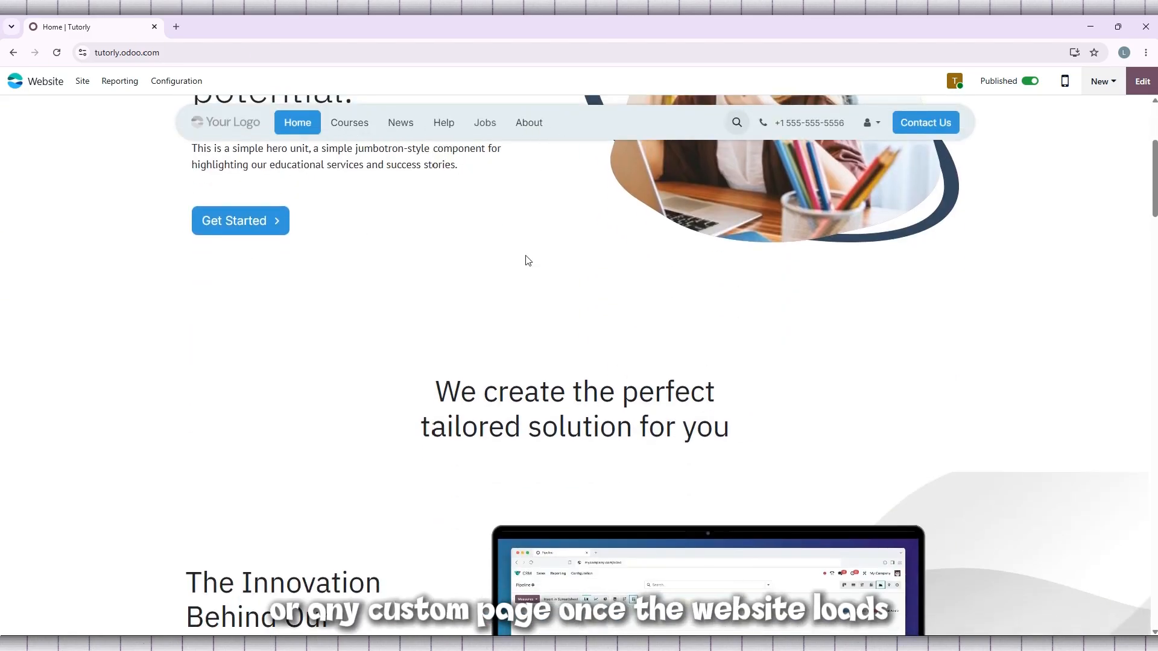
scroll(527, 261, "up", 4)
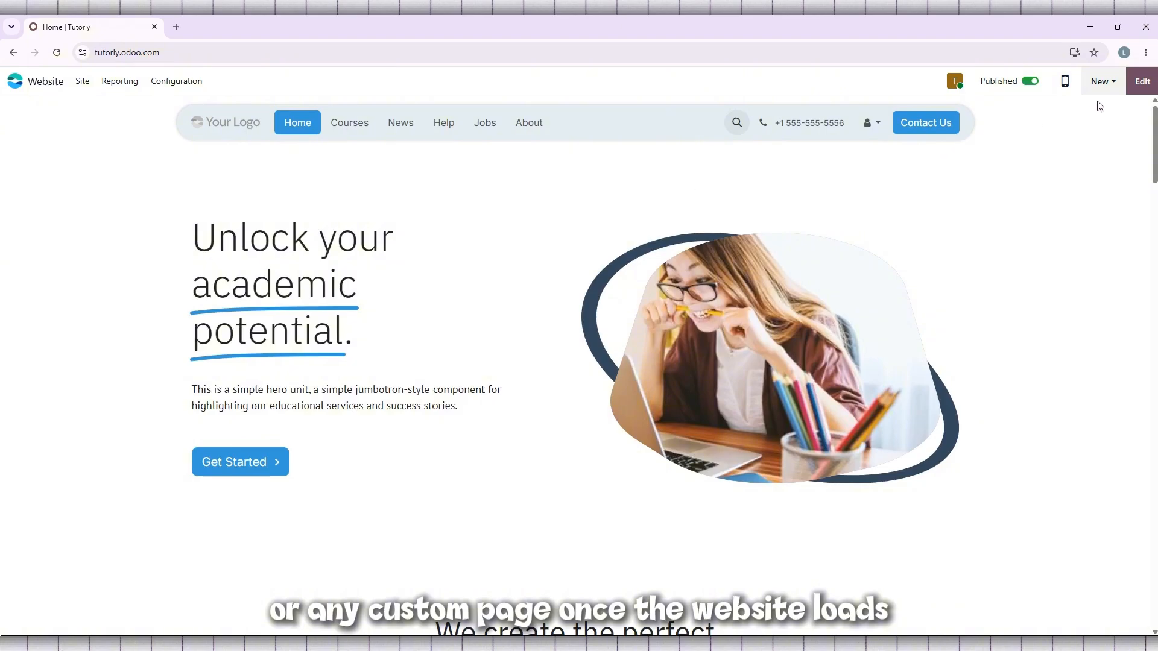
Step: Put the homepage into edit mode and scan its sections down to the footer for the block that needs removing
left_click(1139, 90)
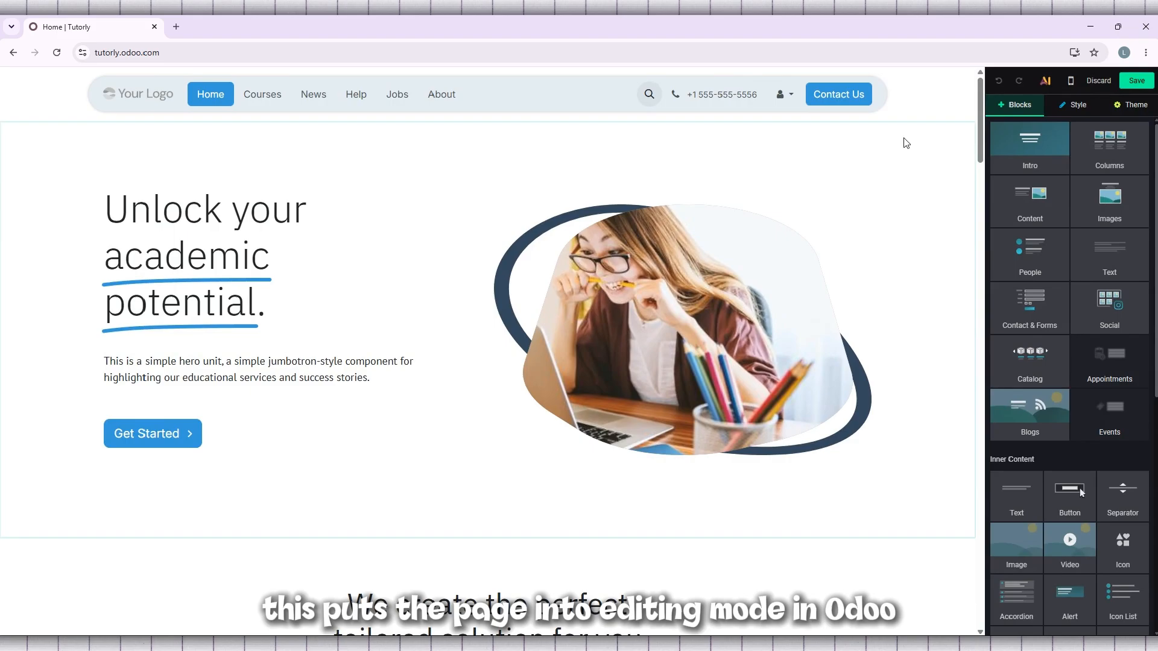
scroll(892, 149, "down", 2)
scroll(892, 149, "down", 10)
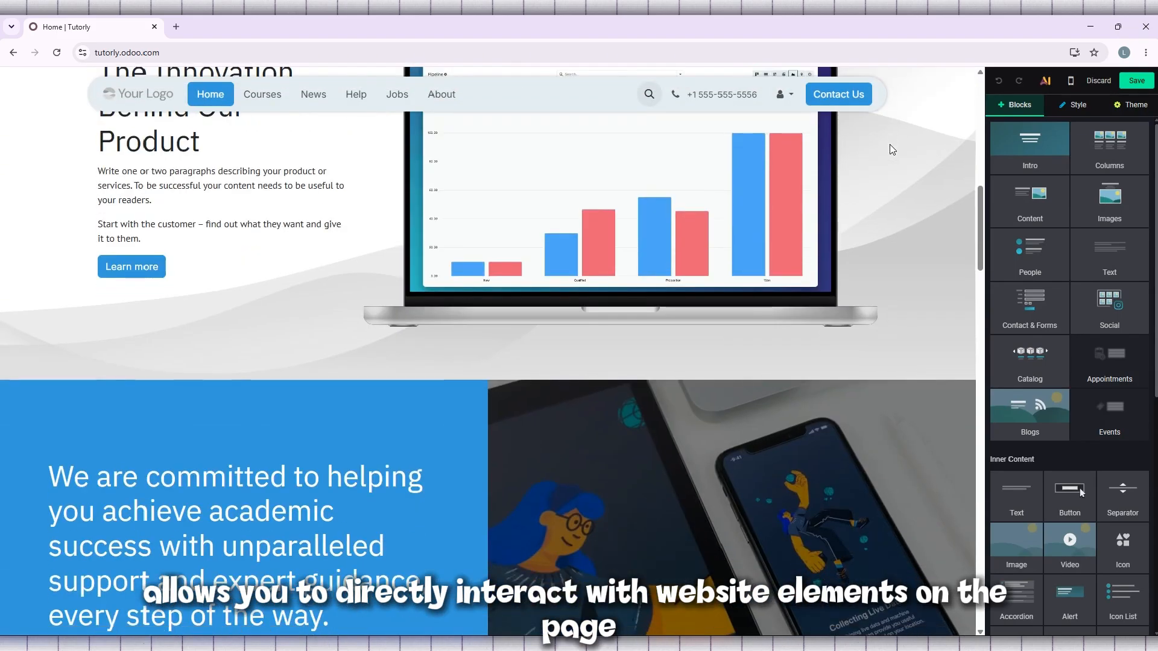
scroll(892, 149, "up", 12)
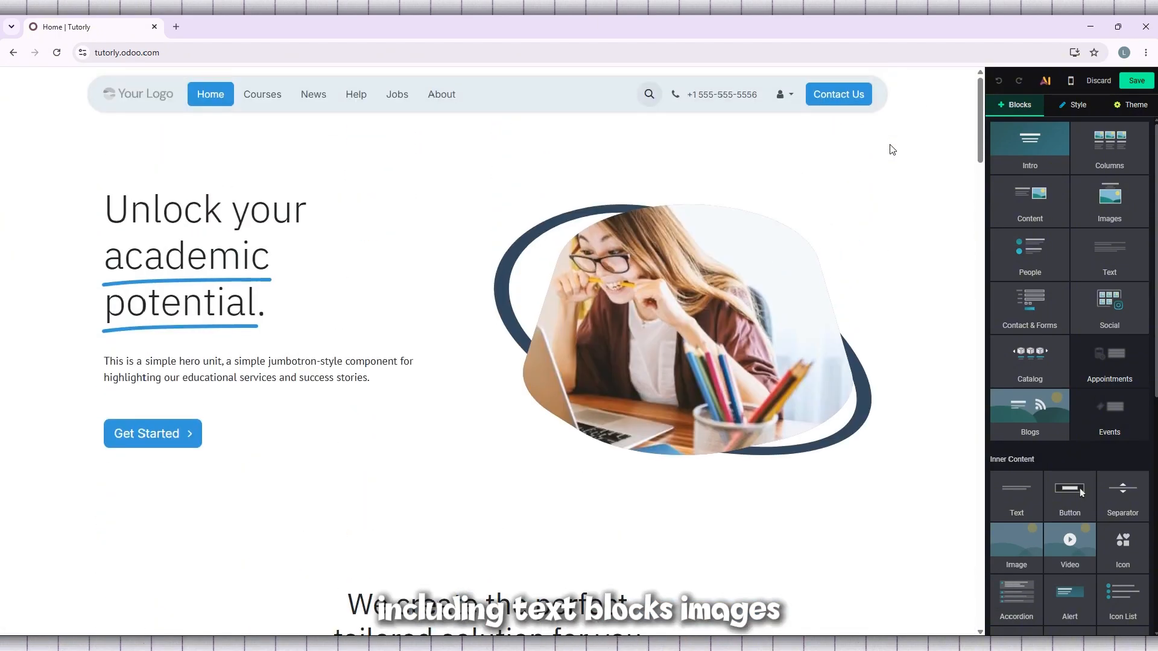
scroll(892, 149, "down", 4)
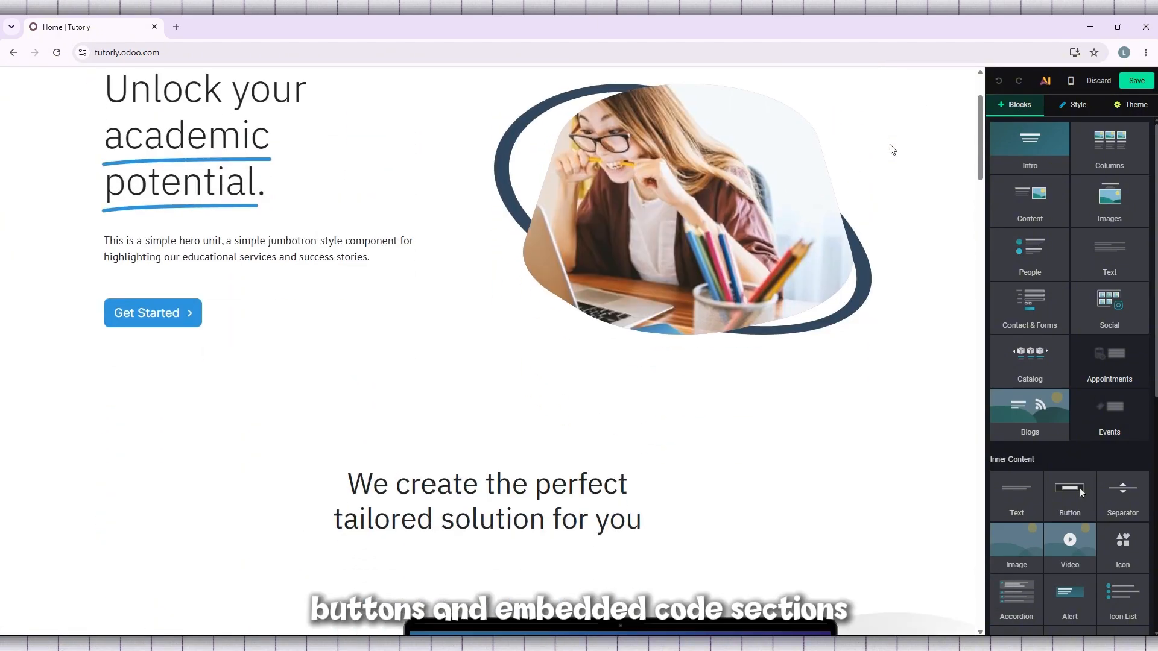
scroll(892, 149, "down", 1)
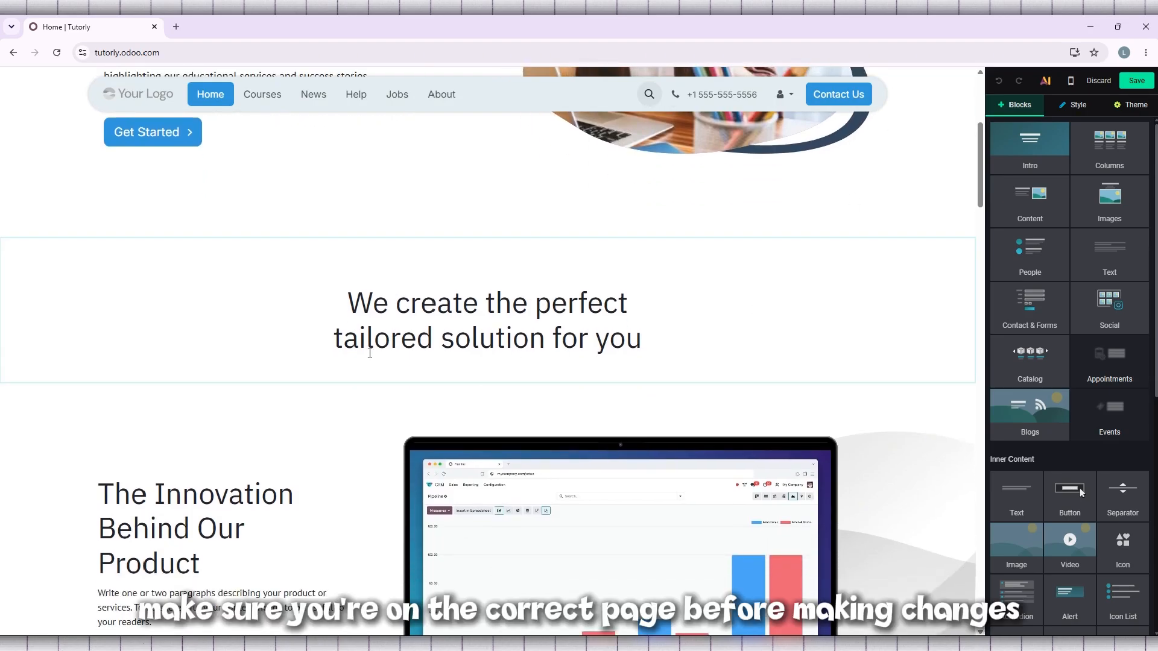
scroll(713, 168, "down", 5)
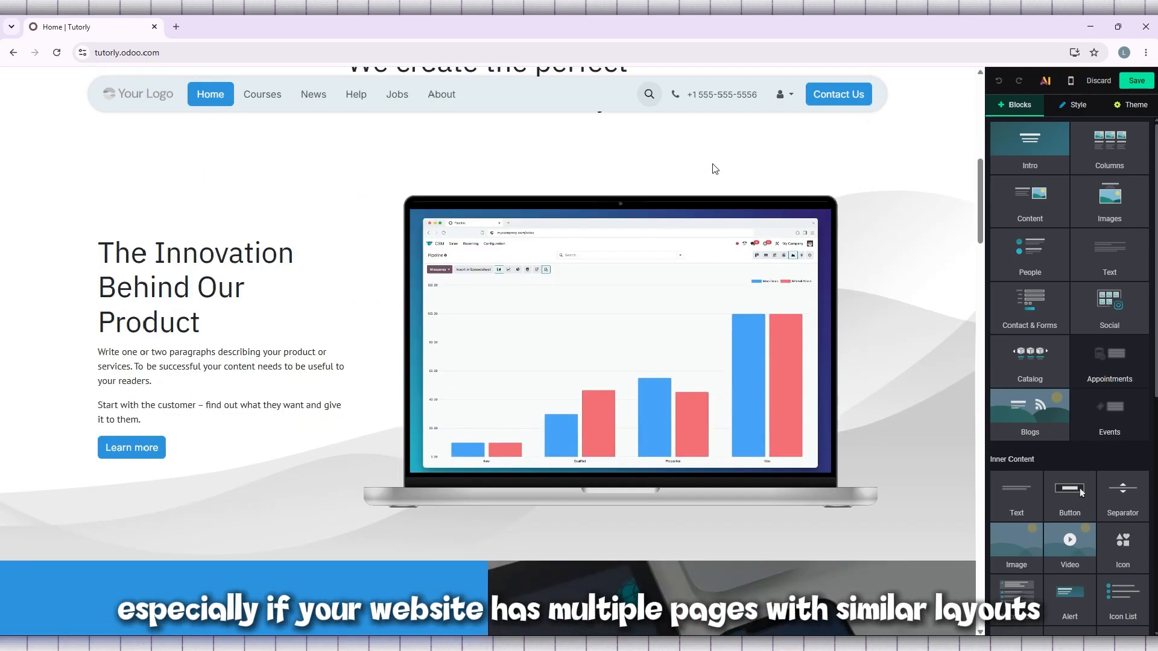
scroll(688, 243, "down", 20)
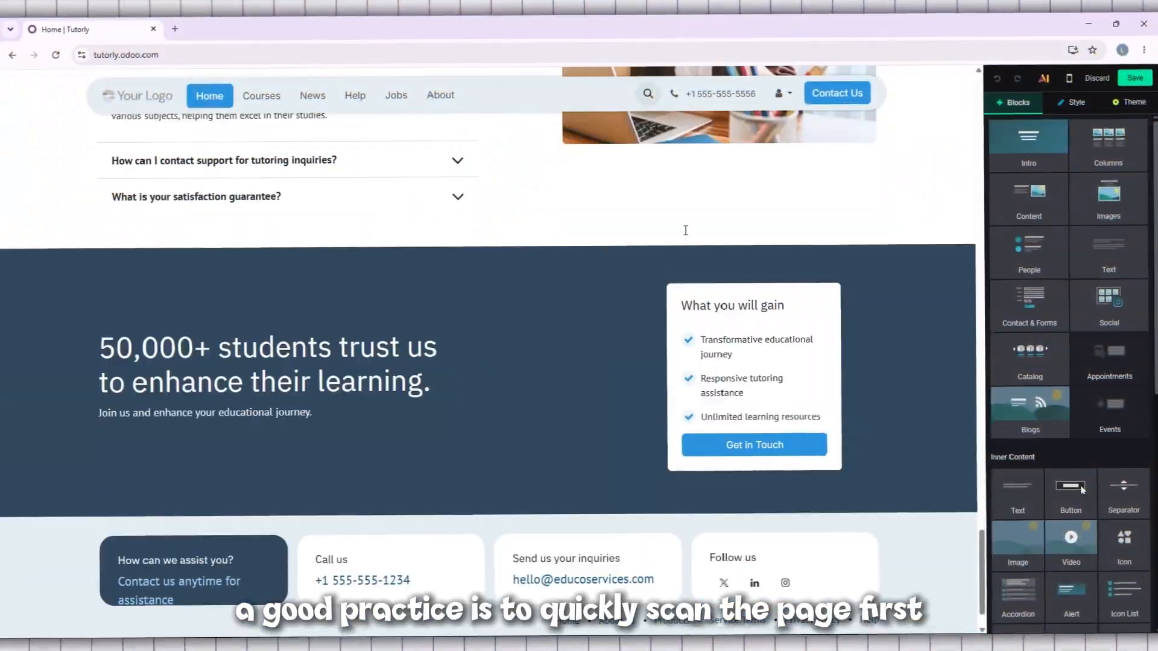
scroll(686, 230, "down", 1)
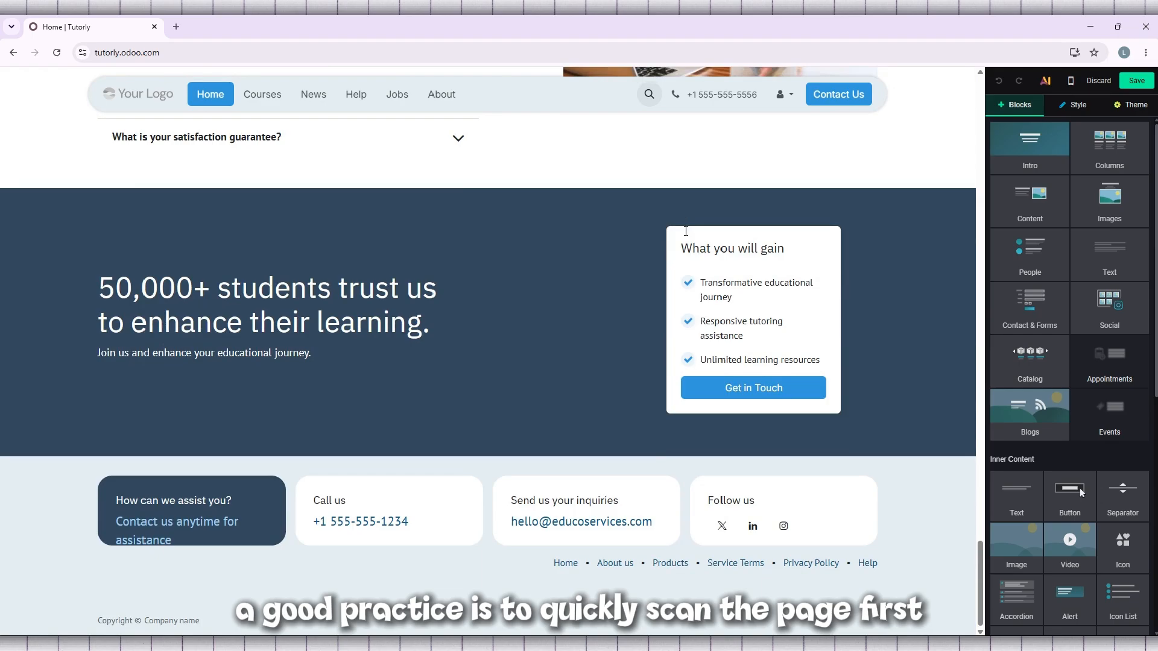
scroll(685, 231, "up", 6)
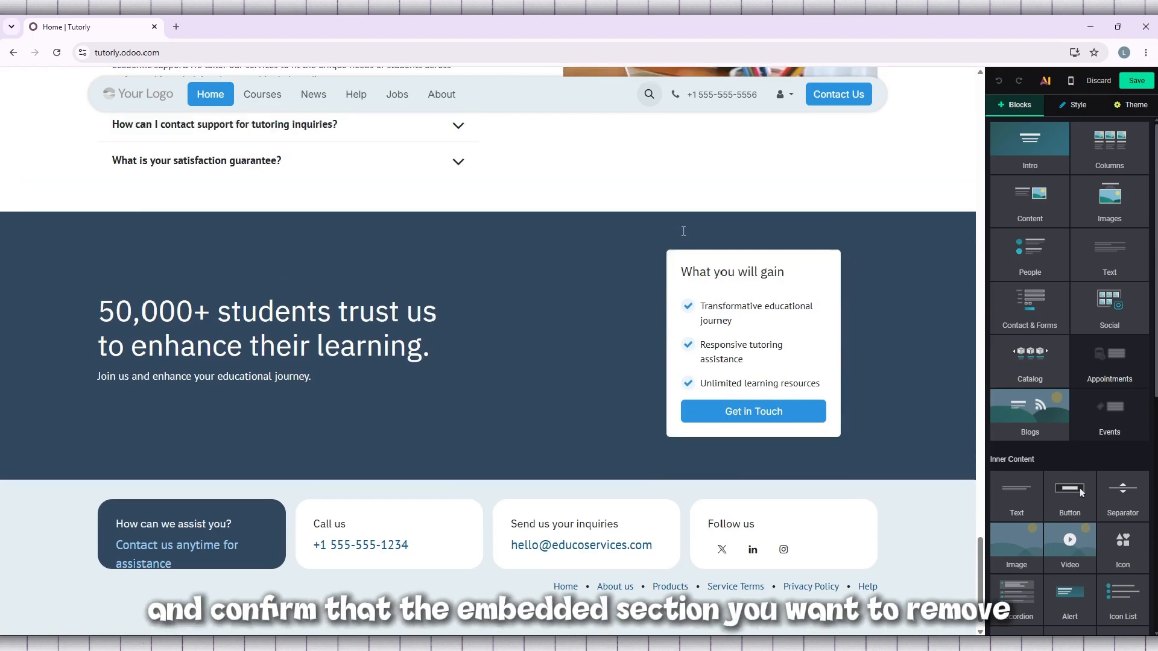
scroll(683, 231, "up", 20)
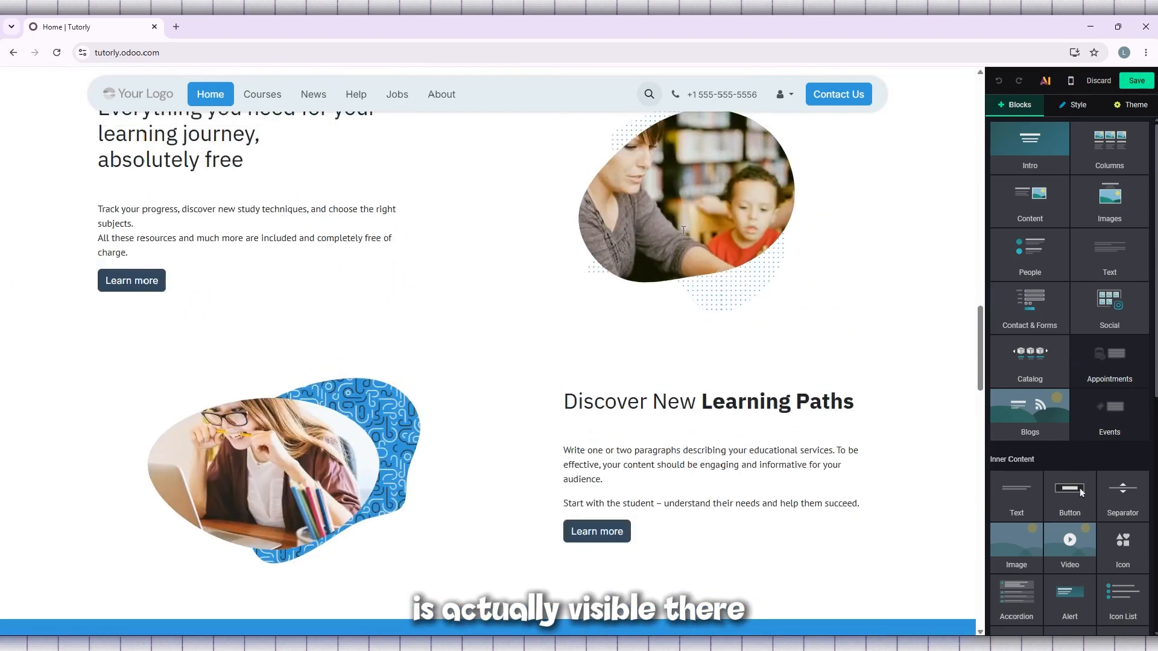
scroll(683, 230, "up", 20)
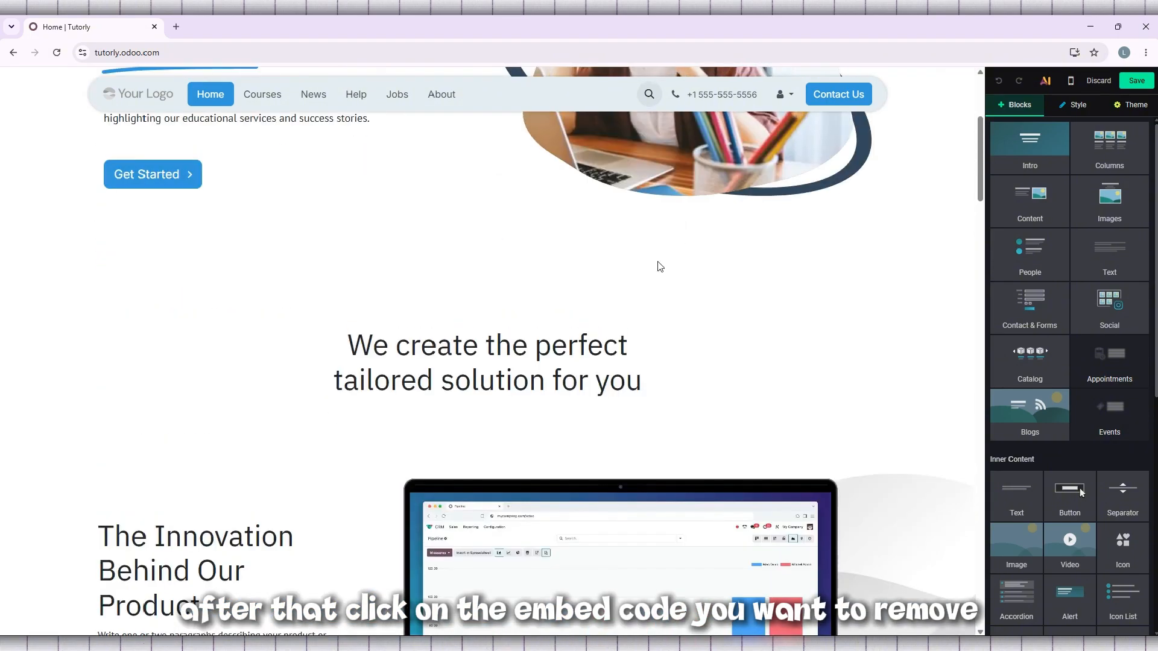
Step: Delete the "We create the perfect tailored solution for you" title block from the homepage
left_click(547, 365)
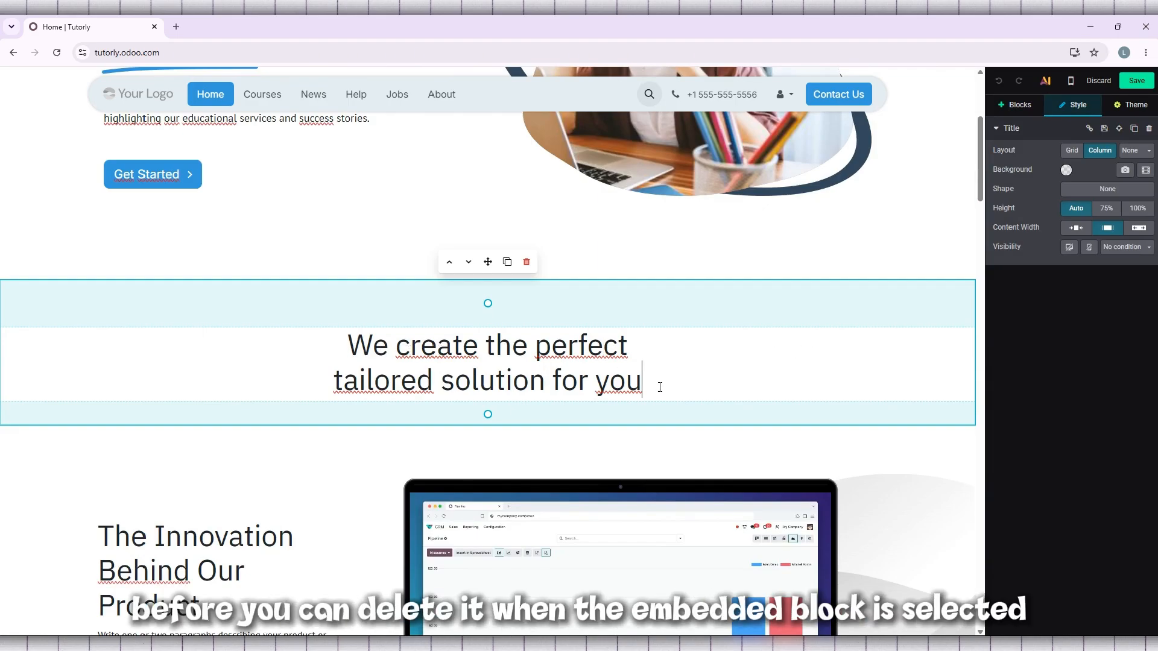
left_click_drag(660, 387, 329, 381)
left_click(390, 381)
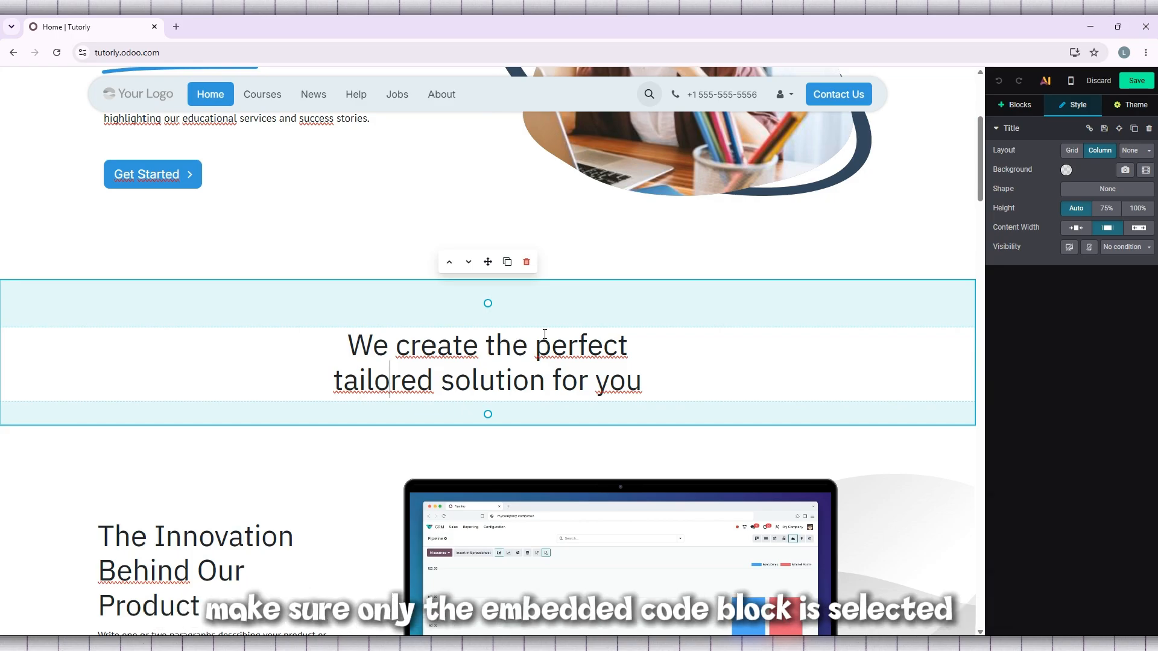
scroll(545, 333, "down", 4)
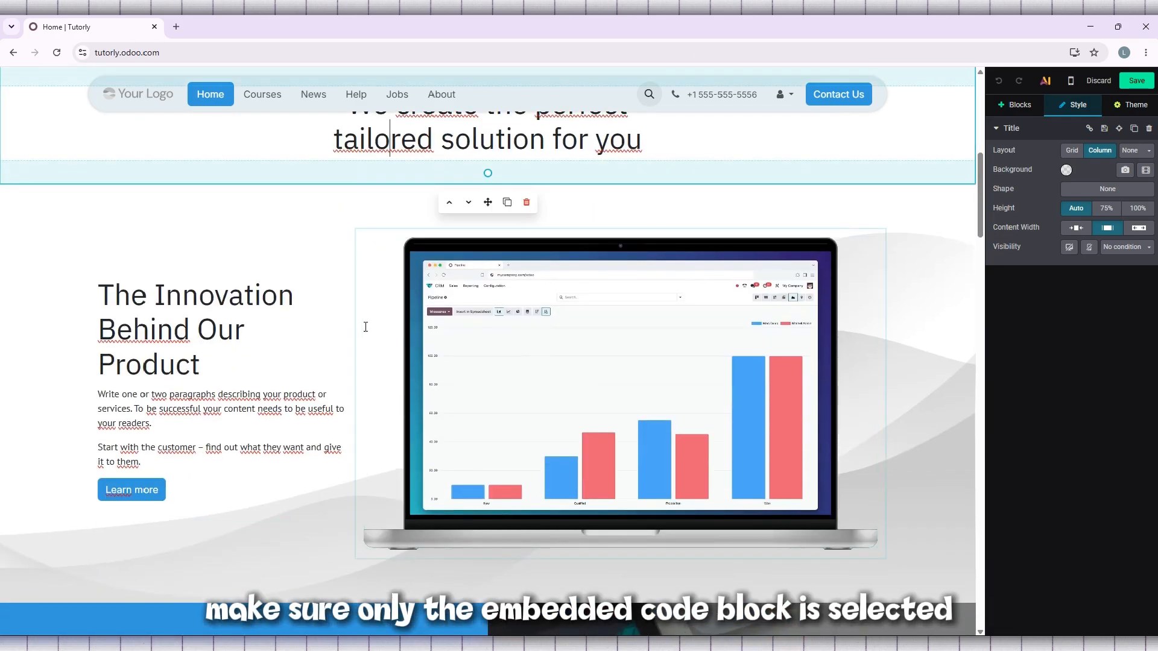
left_click(482, 316)
scroll(603, 323, "up", 4)
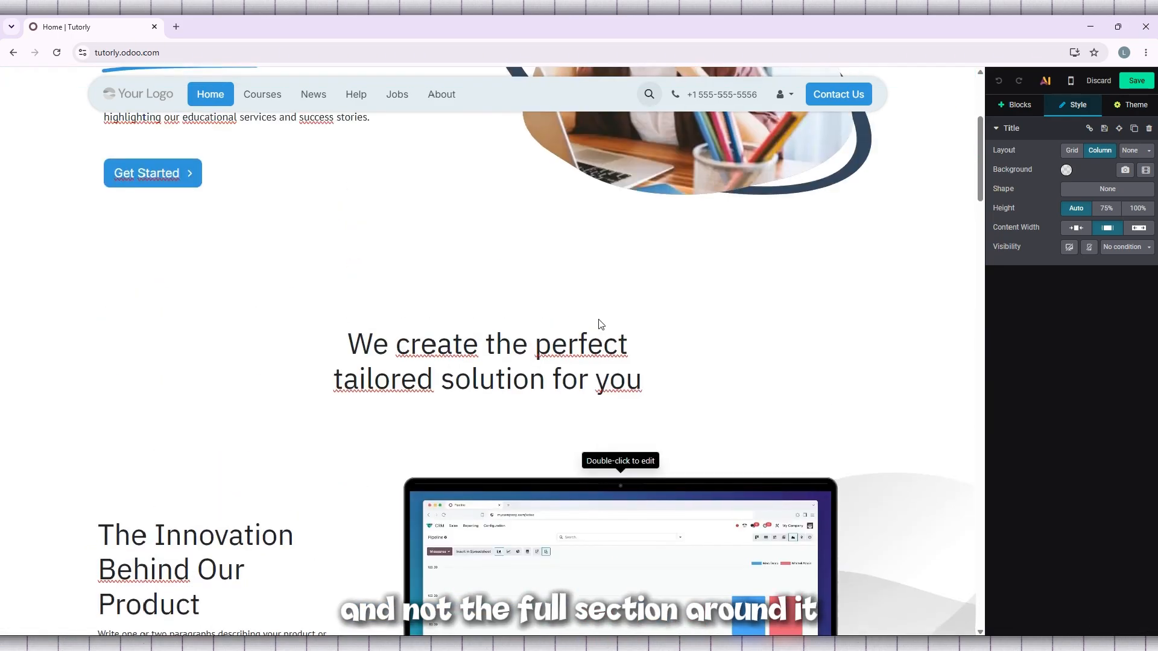
scroll(599, 324, "down", 2)
left_click(646, 253)
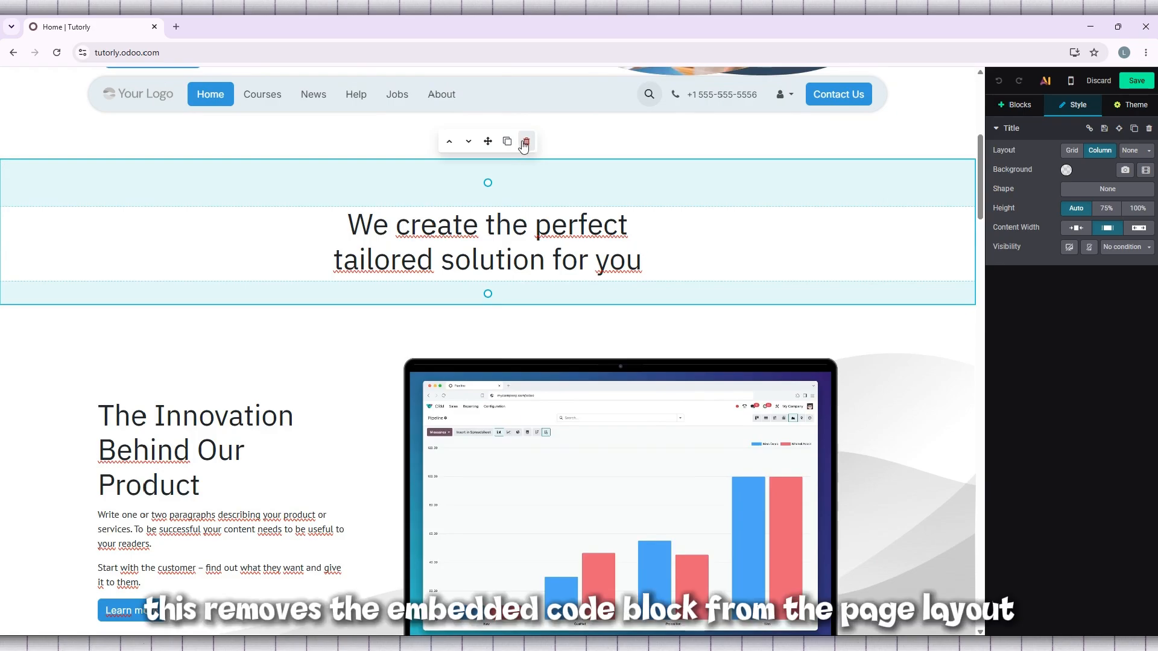
left_click(526, 142)
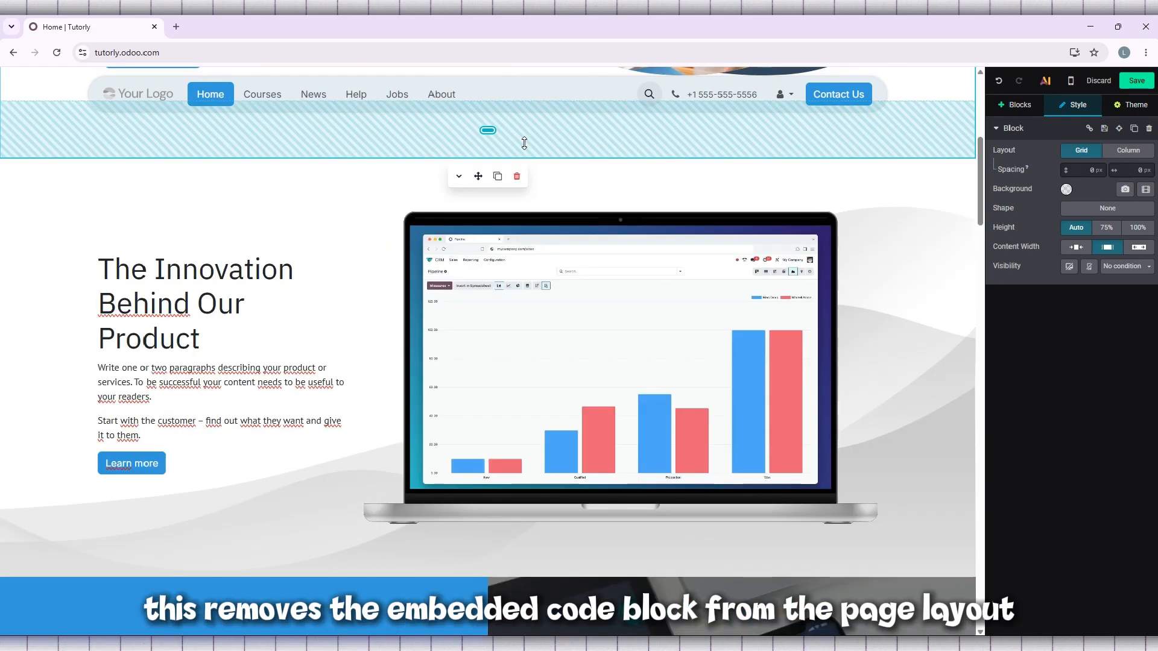
scroll(519, 222, "up", 2)
scroll(520, 222, "up", 4)
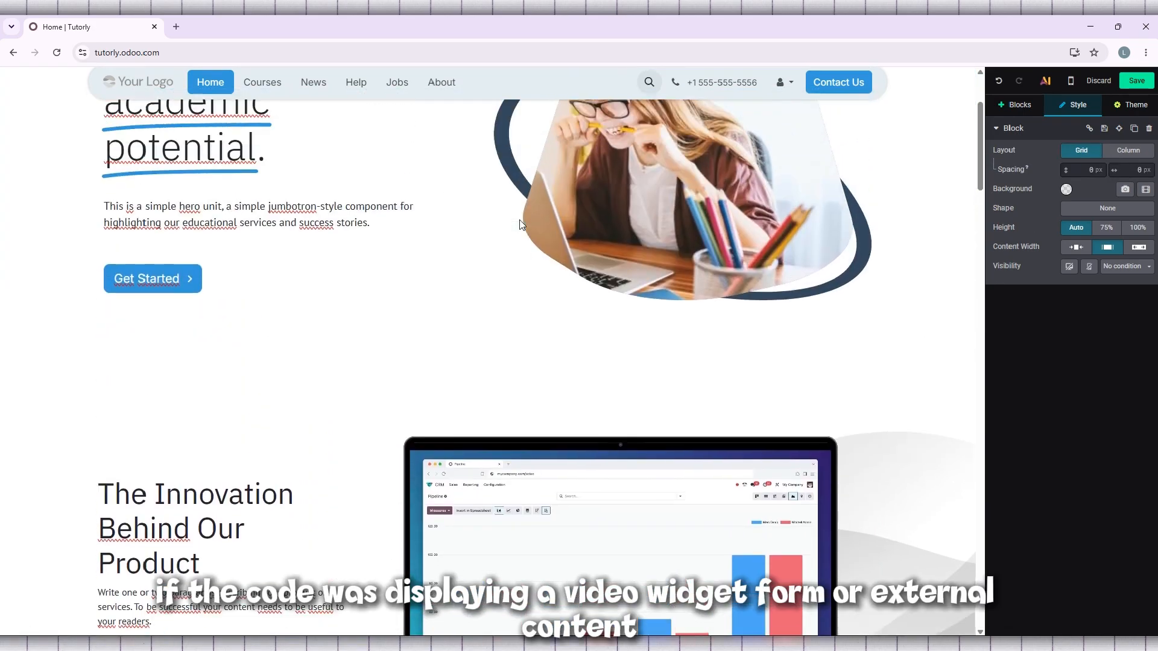
Step: Delete the "How can we assist you?" card from the homepage footer and undo that deletion
scroll(520, 220, "down", 2)
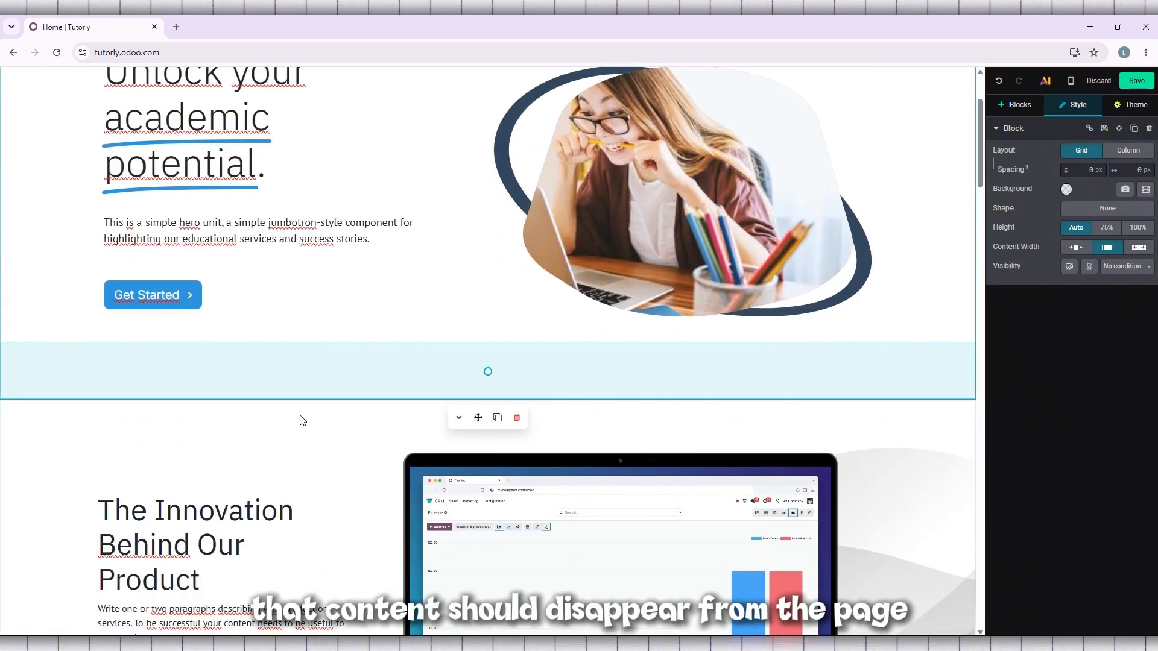
scroll(302, 416, "down", 9)
scroll(302, 405, "down", 19)
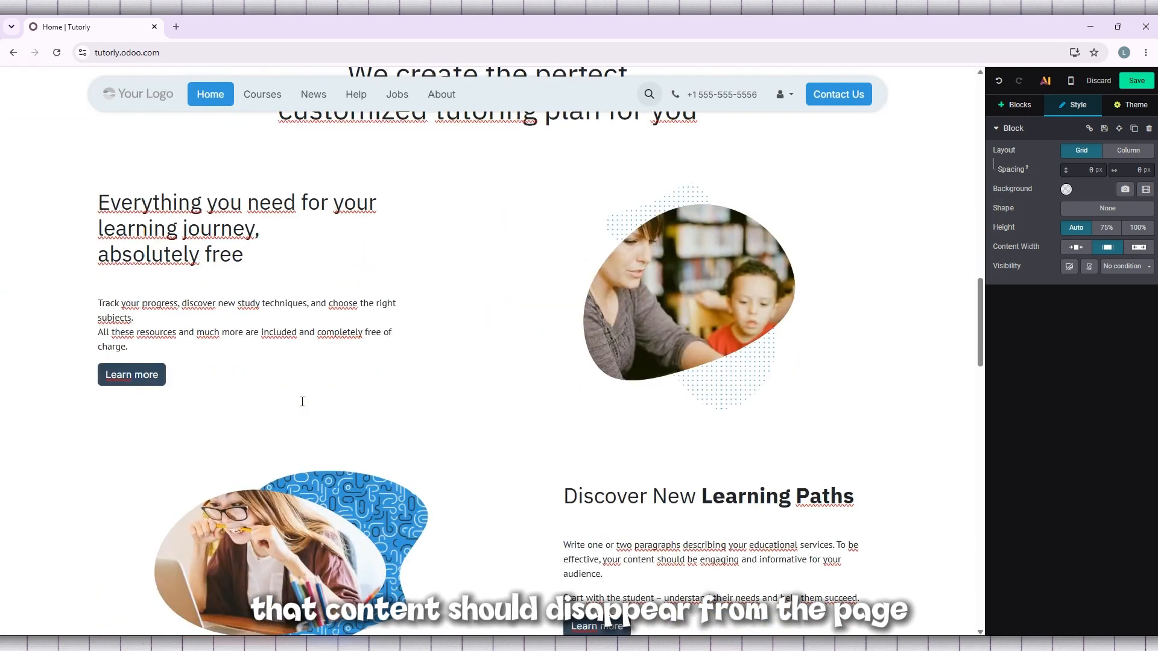
scroll(302, 397, "down", 19)
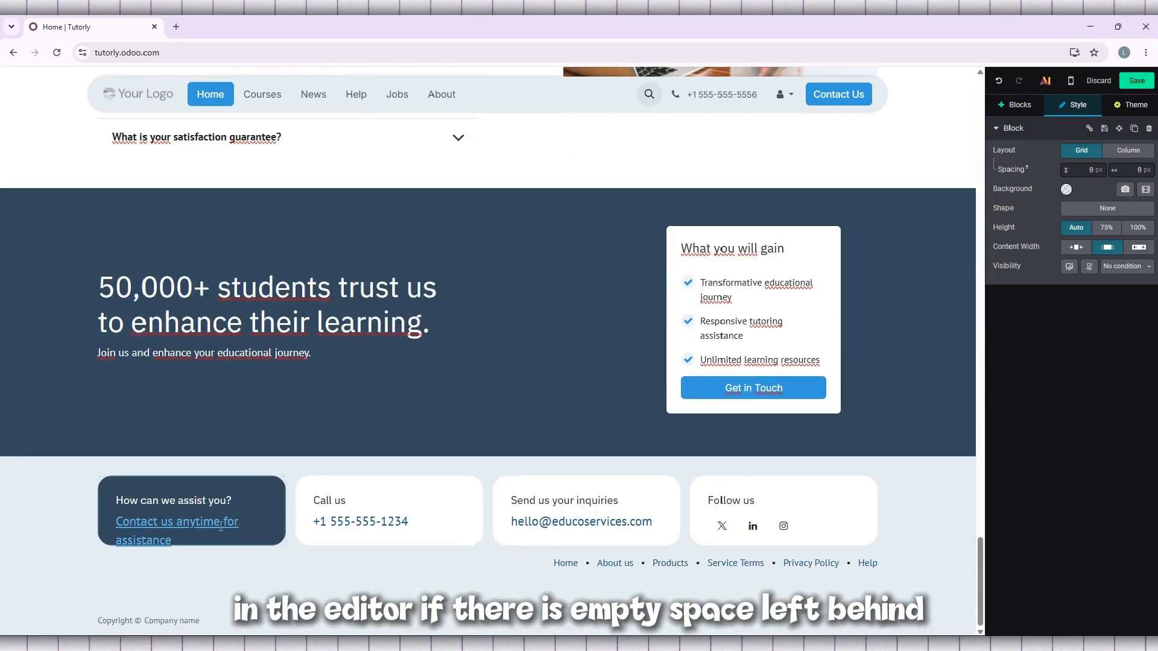
left_click(205, 544)
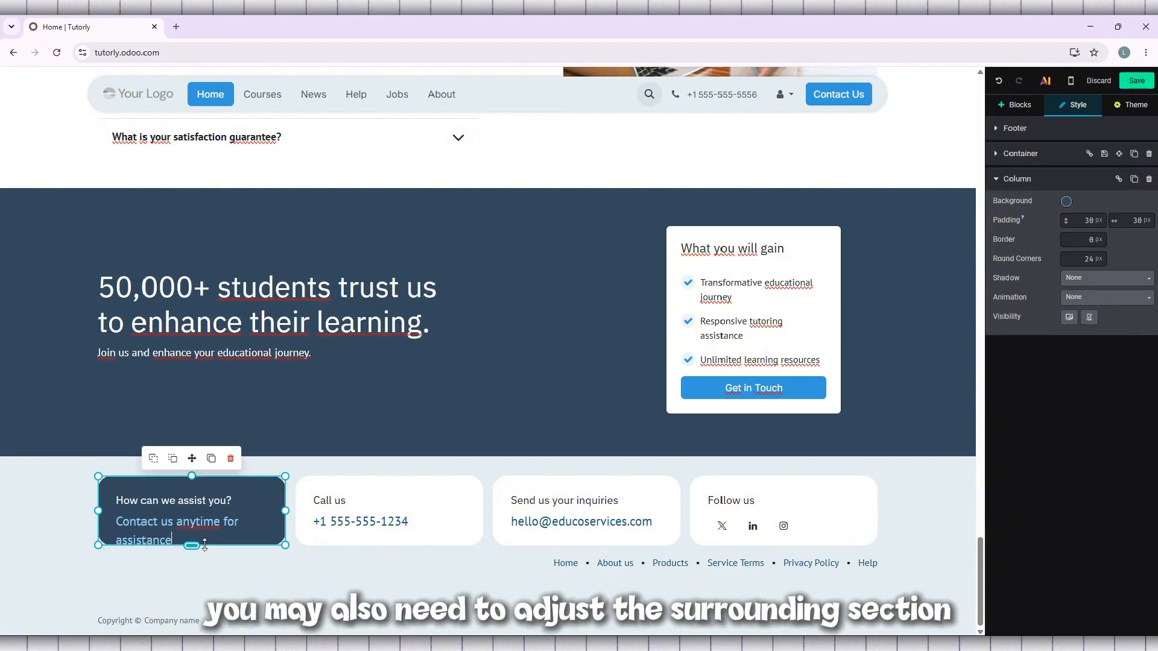
left_click(230, 460)
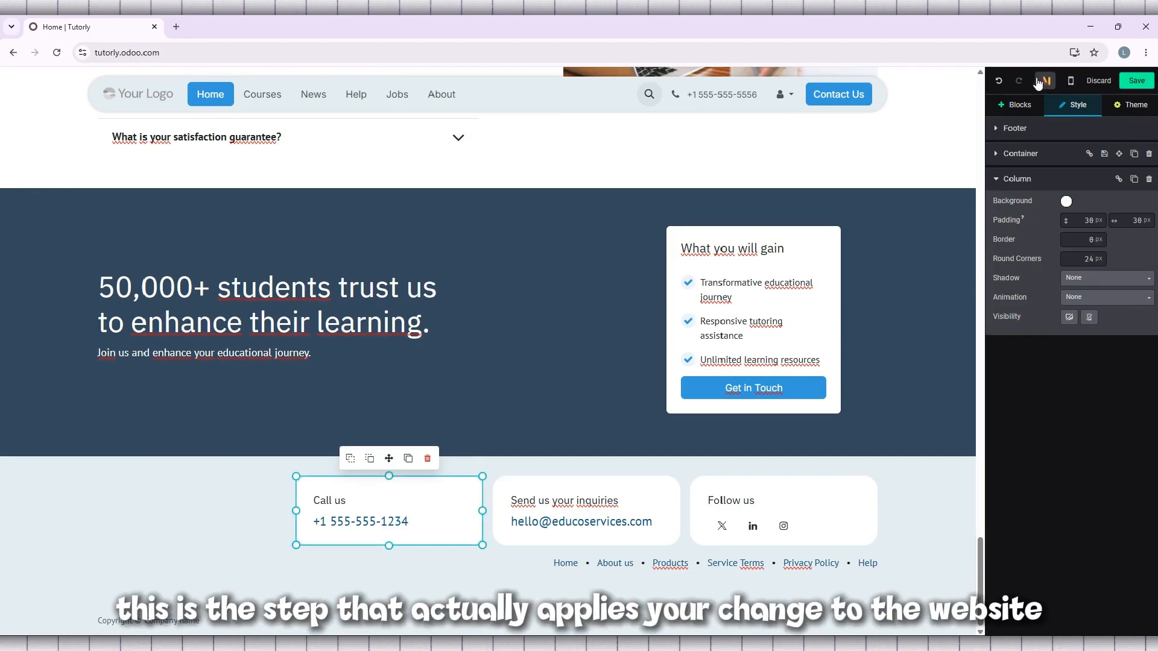
left_click(999, 83)
Step: Save the homepage edits and check the published page from the lower sections up to the hero banner and the section below it
left_click(1145, 82)
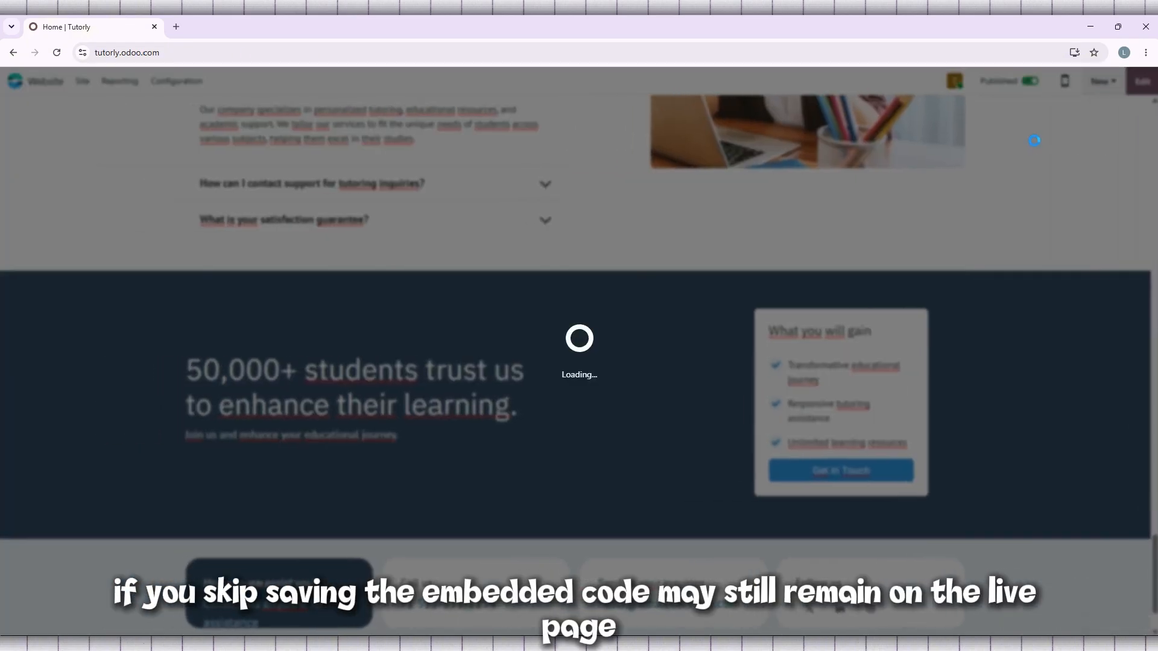
scroll(769, 198, "up", 5)
scroll(769, 198, "up", 15)
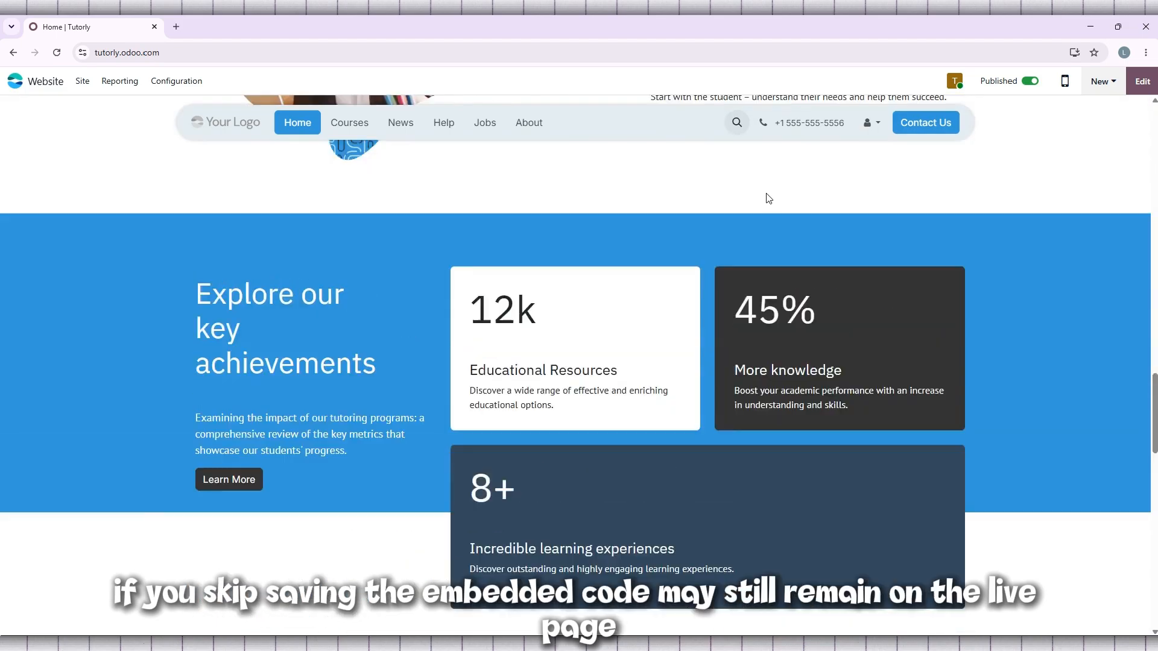
scroll(769, 198, "up", 8)
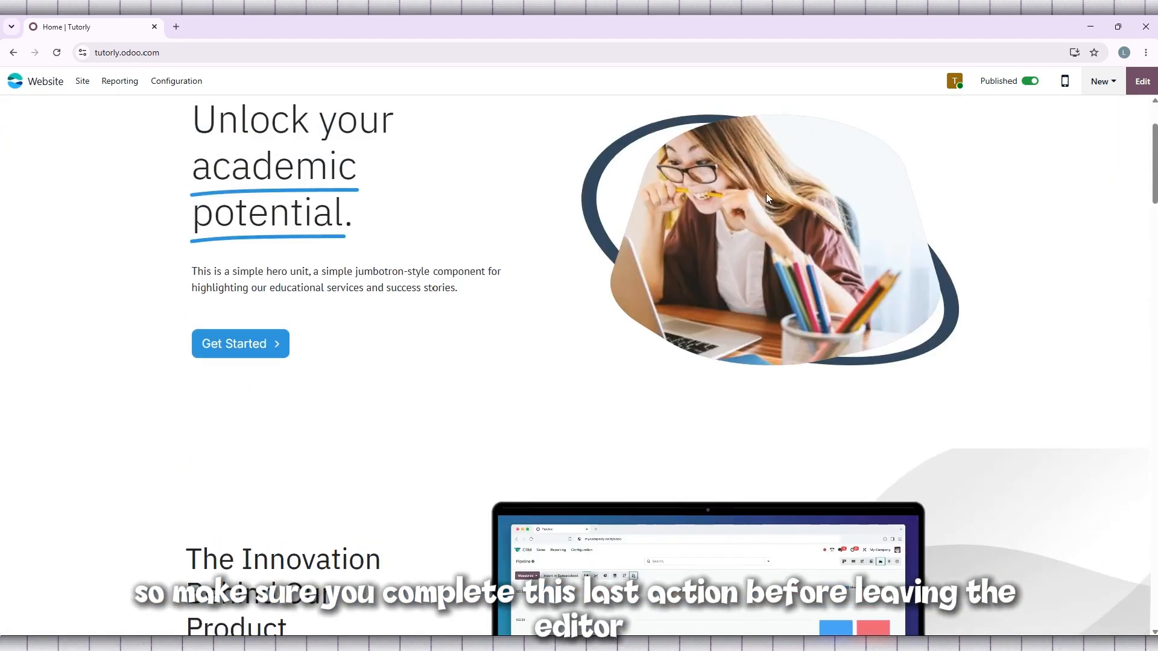
scroll(768, 198, "down", 4)
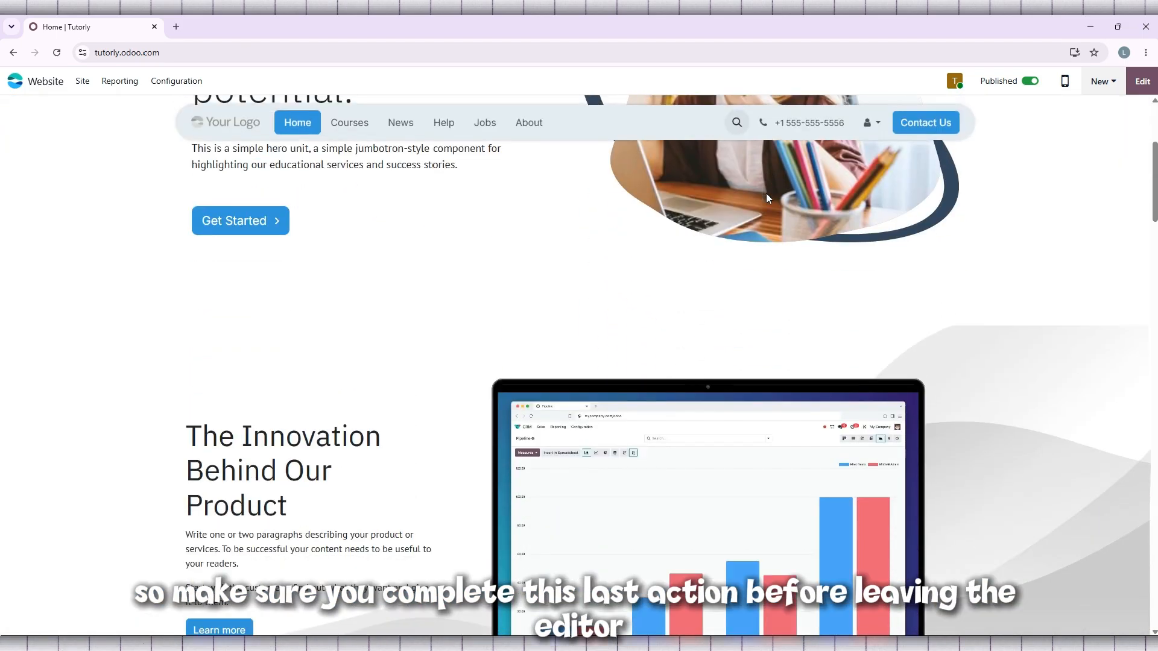
scroll(767, 198, "up", 4)
scroll(768, 197, "down", 1)
scroll(767, 198, "down", 2)
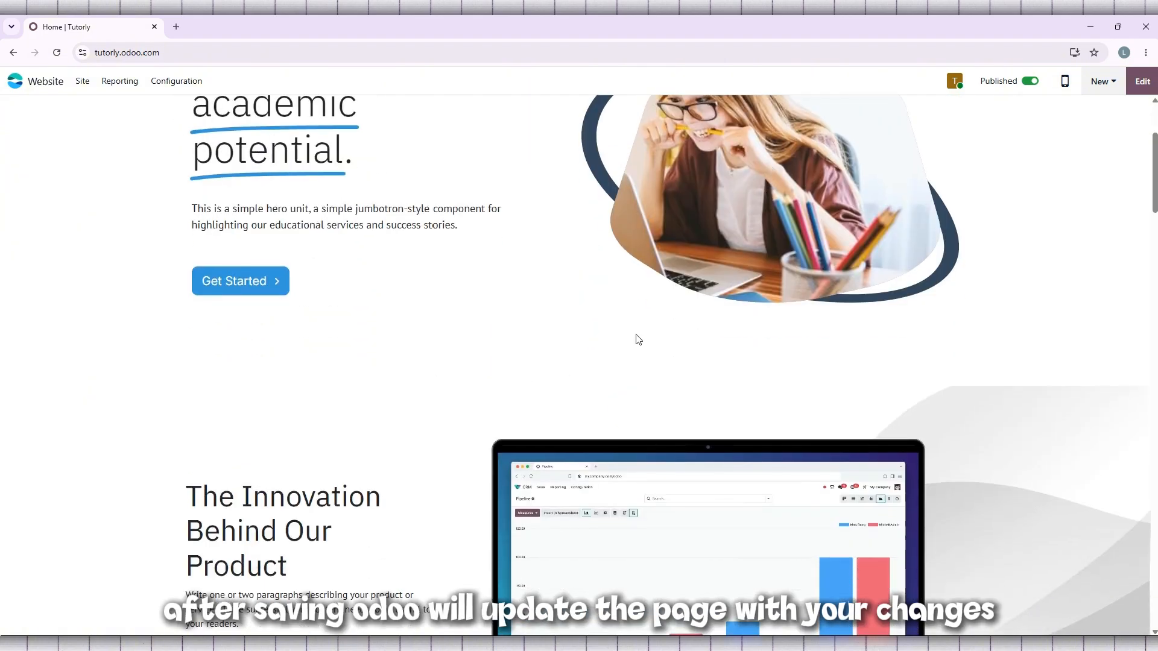
scroll(661, 275, "up", 3)
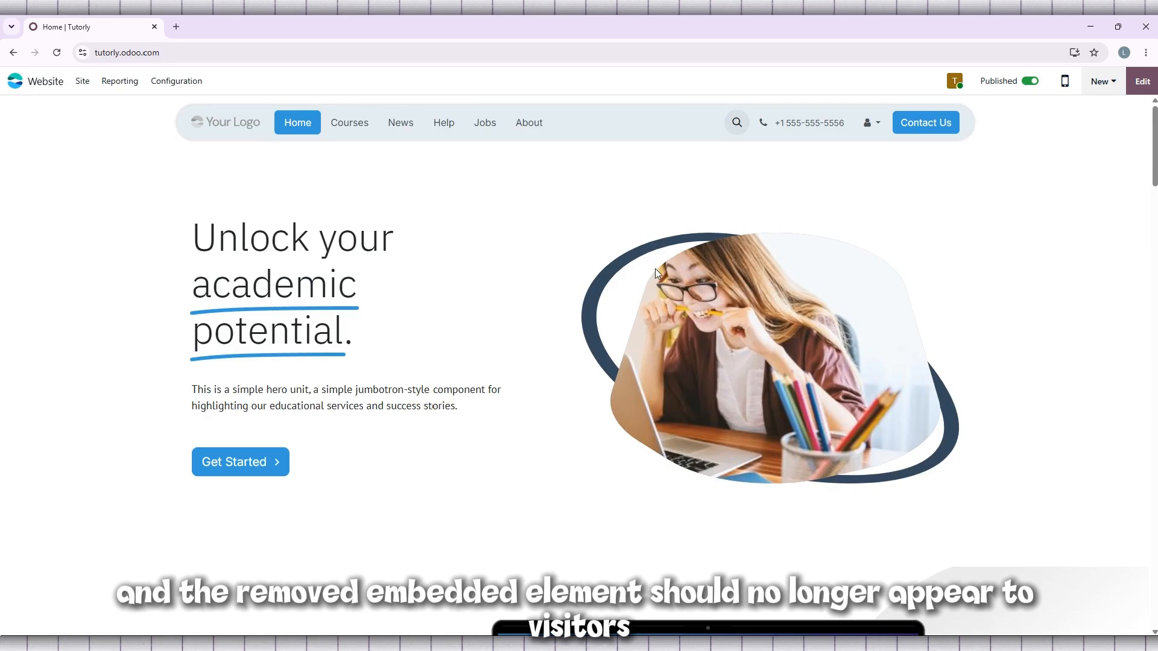
Step: Reopen the homepage for editing and insert the "Need help?" FAQ List block directly below the hero banner
left_click(1139, 85)
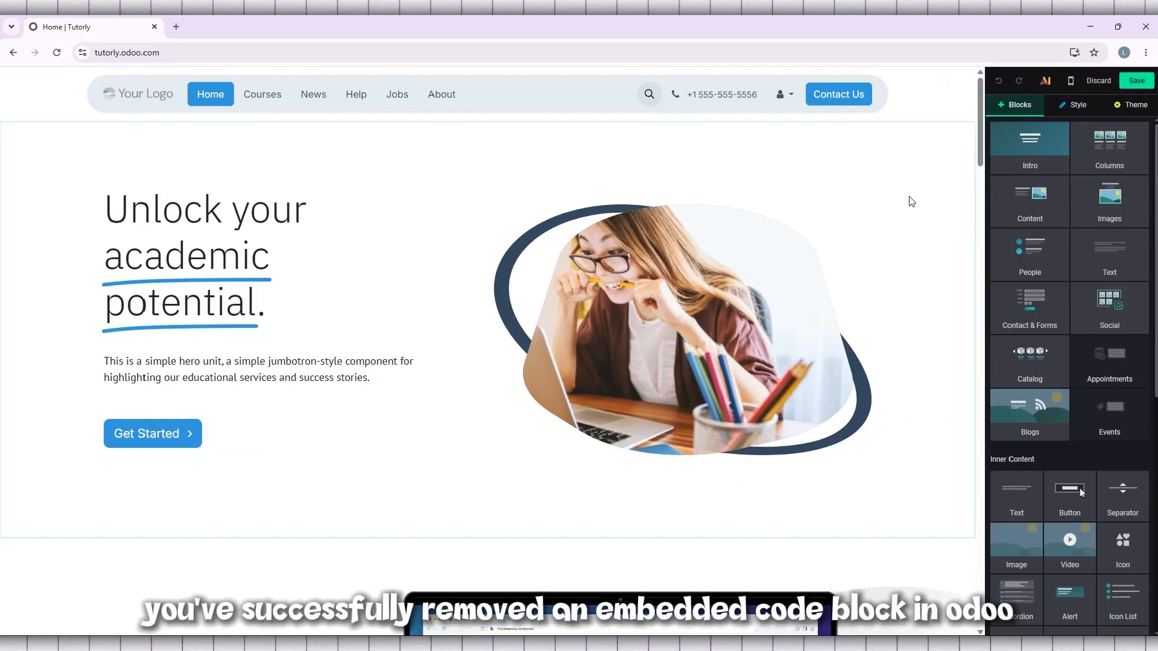
scroll(1028, 256, "down", 2)
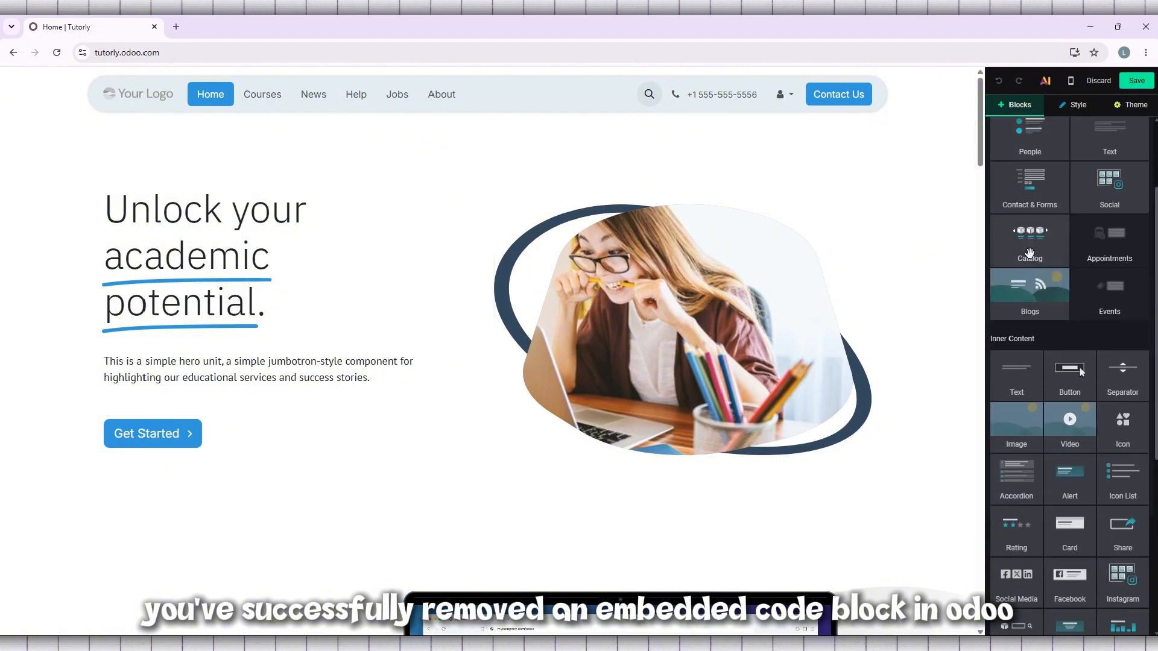
left_click_drag(1107, 141, 322, 546)
left_click(784, 416)
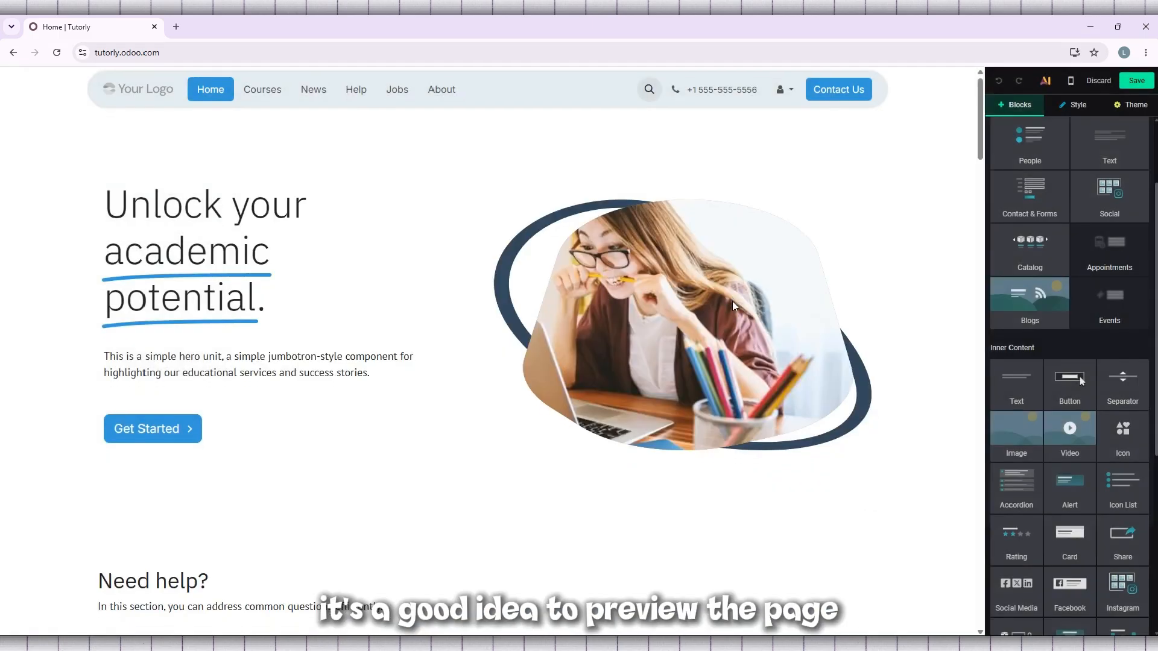
Step: Delete the "Need help?" FAQ List block from below the hero banner
scroll(439, 259, "up", 3)
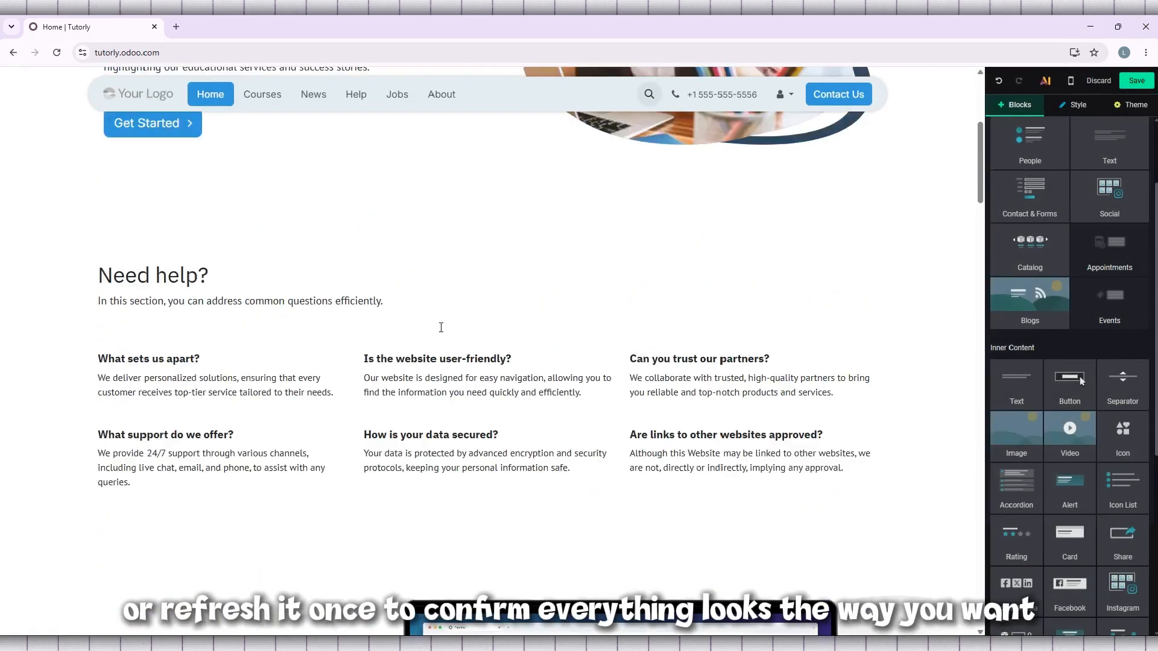
left_click(488, 399)
scroll(444, 428, "down", 1)
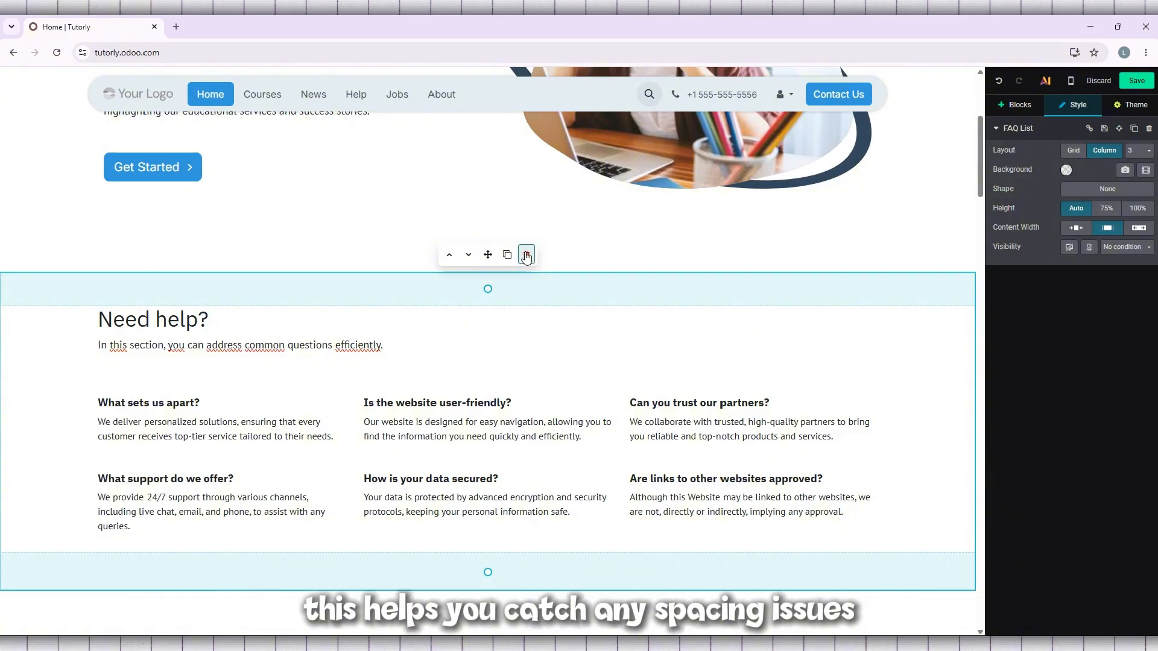
left_click(525, 255)
scroll(279, 349, "up", 2)
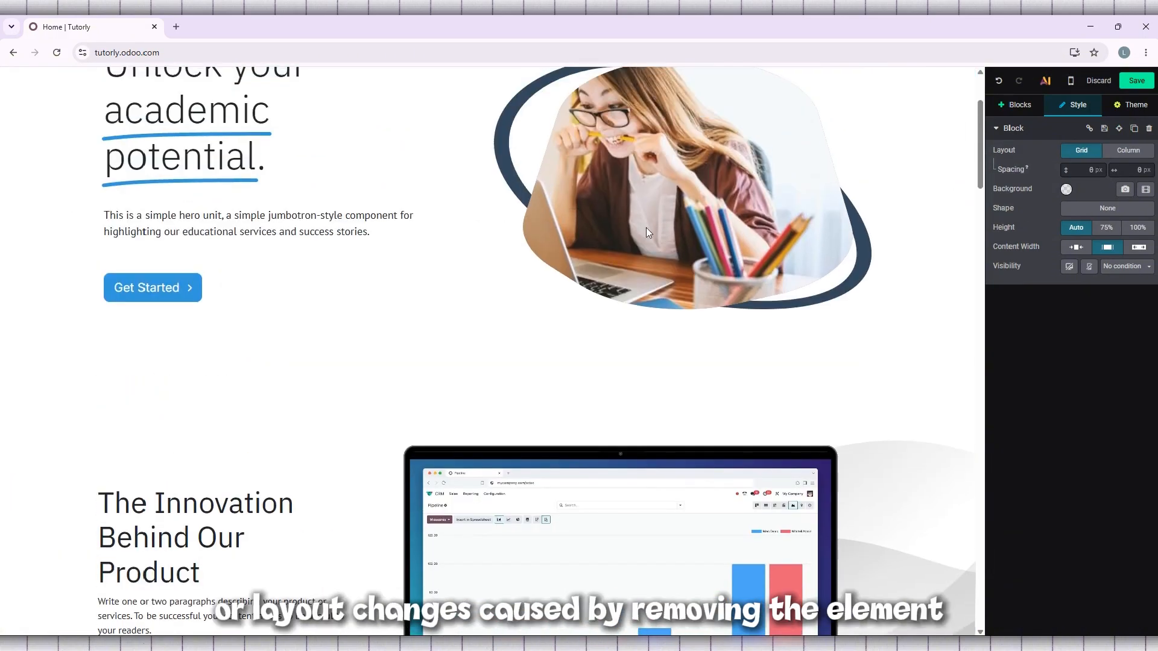
Step: Save the homepage and look through the published sections from the hero banner down to the key achievements
left_click(1138, 81)
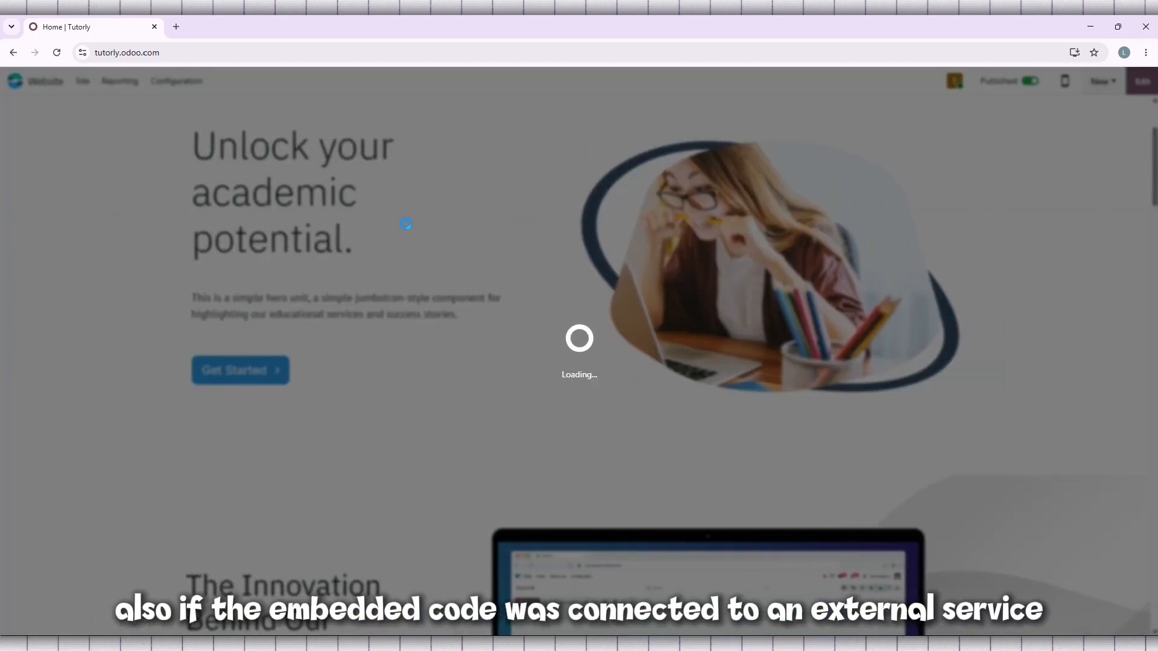
scroll(1038, 184, "down", 5)
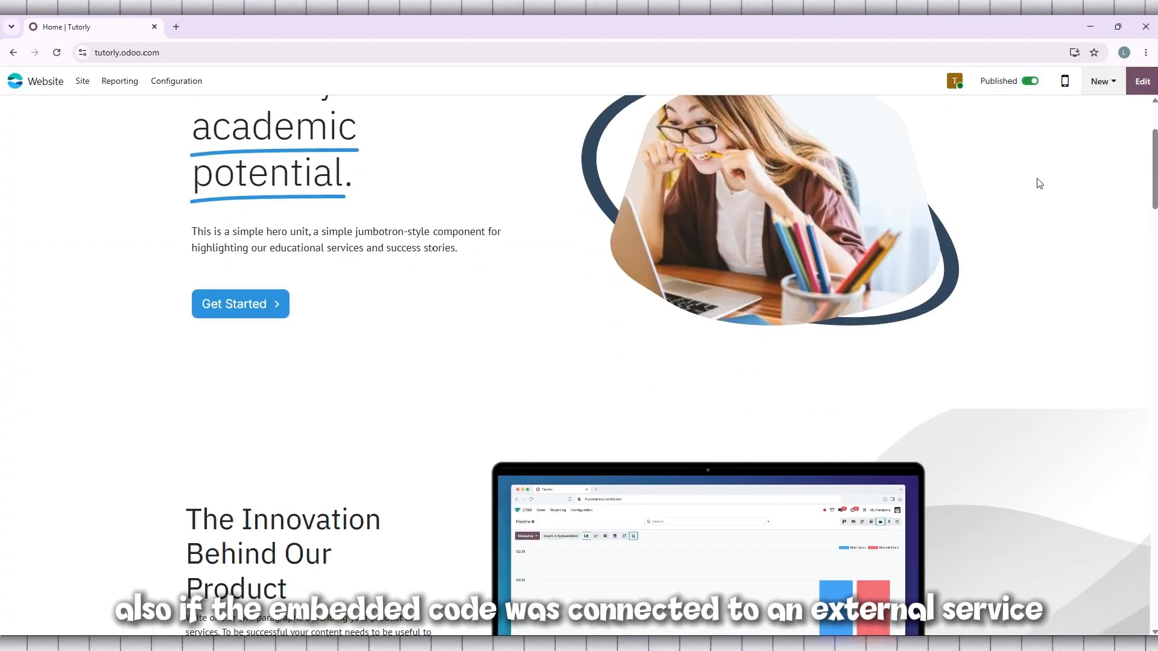
scroll(972, 327, "down", 3)
scroll(972, 326, "down", 10)
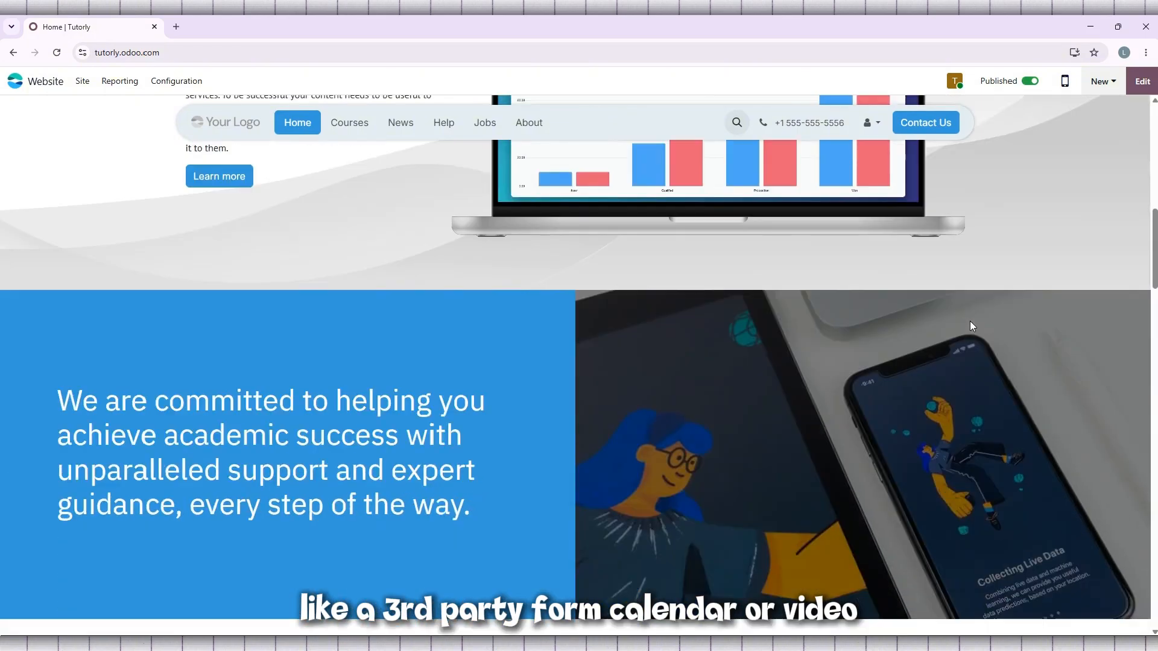
scroll(970, 321, "down", 5)
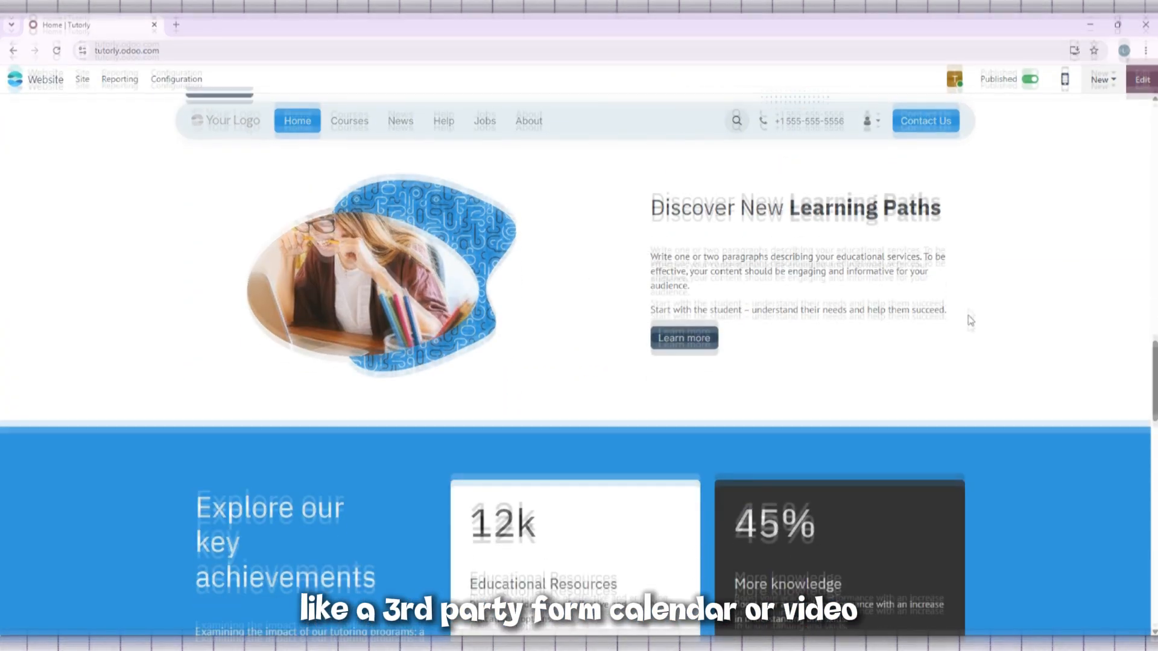